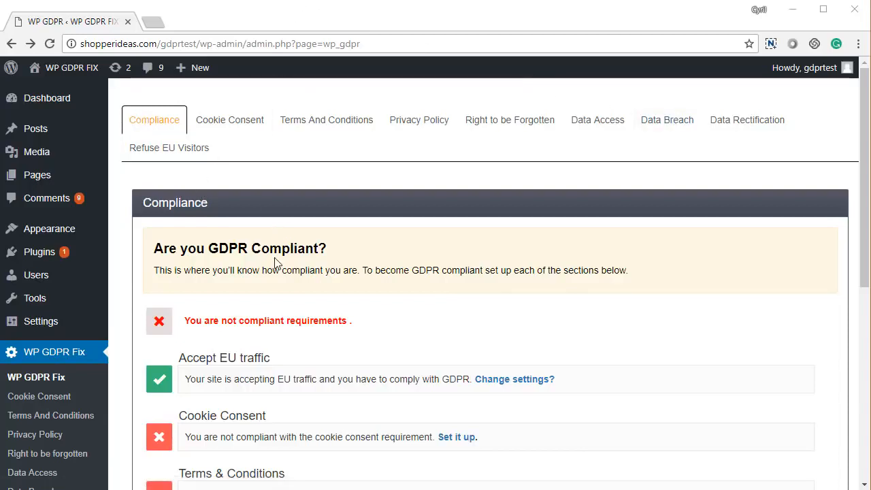
Scroll down the Compliance checklist to the data breach and data rectification requirements.
scroll(275, 263, "down", 1)
scroll(276, 264, "down", 3)
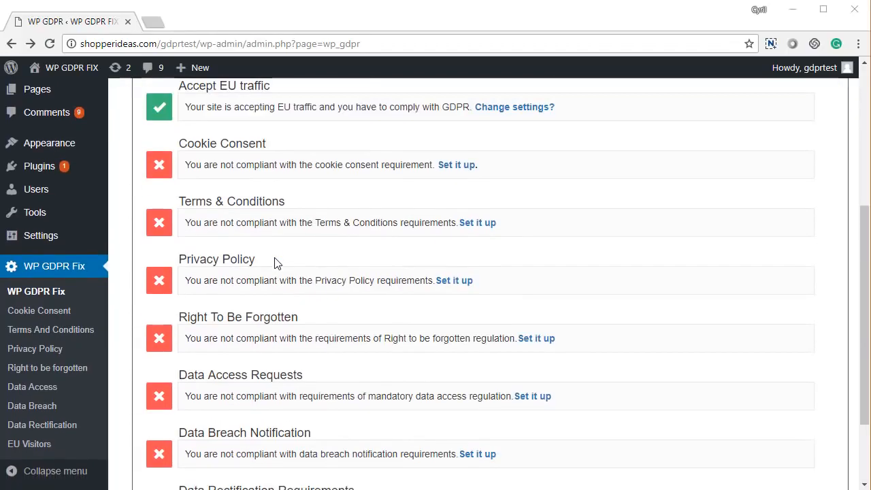
scroll(275, 263, "down", 1)
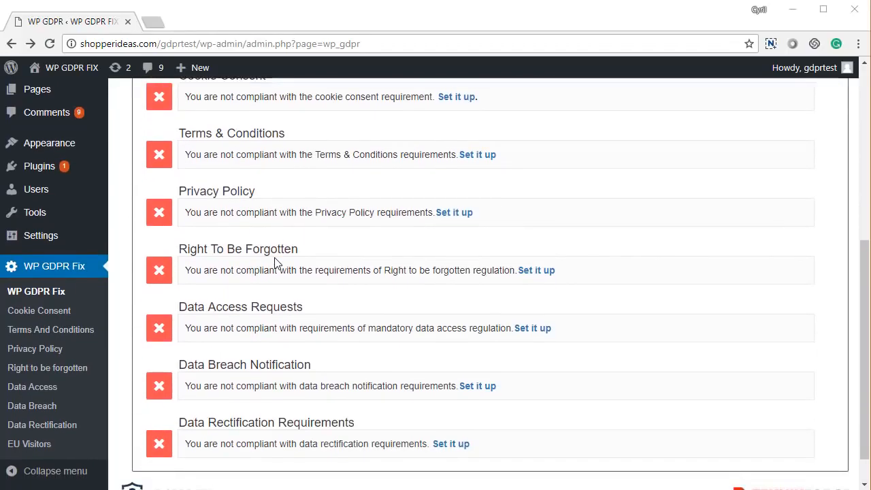
scroll(276, 263, "down", 1)
scroll(272, 263, "up", 5)
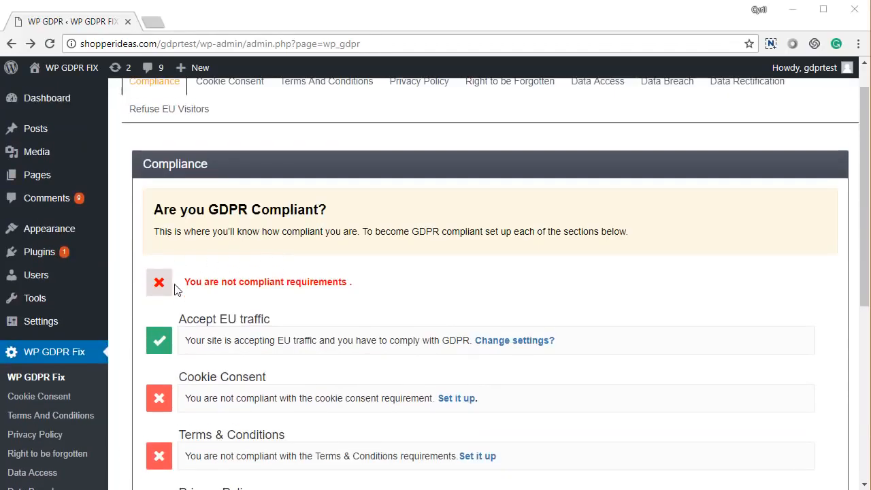
scroll(194, 350, "down", 1)
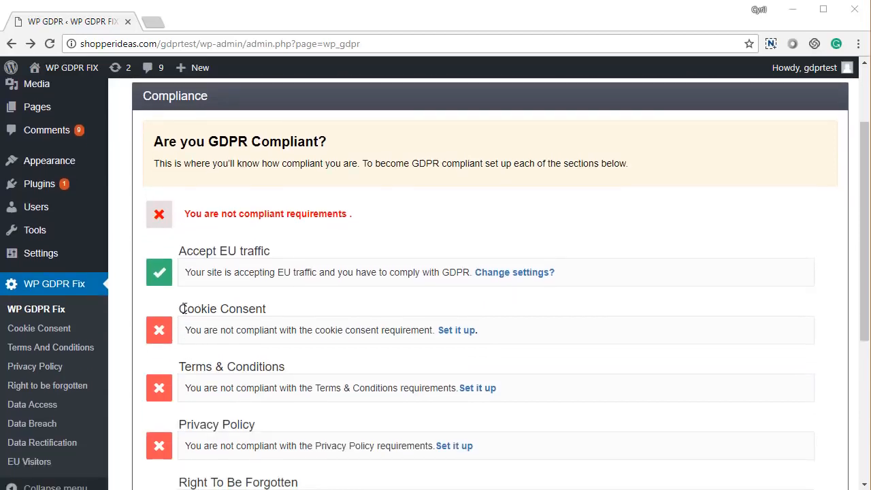
scroll(207, 352, "down", 1)
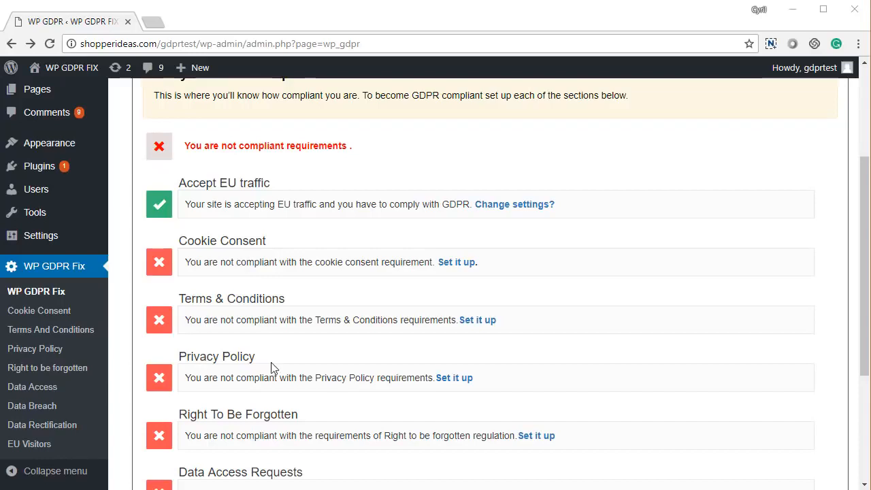
scroll(270, 368, "down", 3)
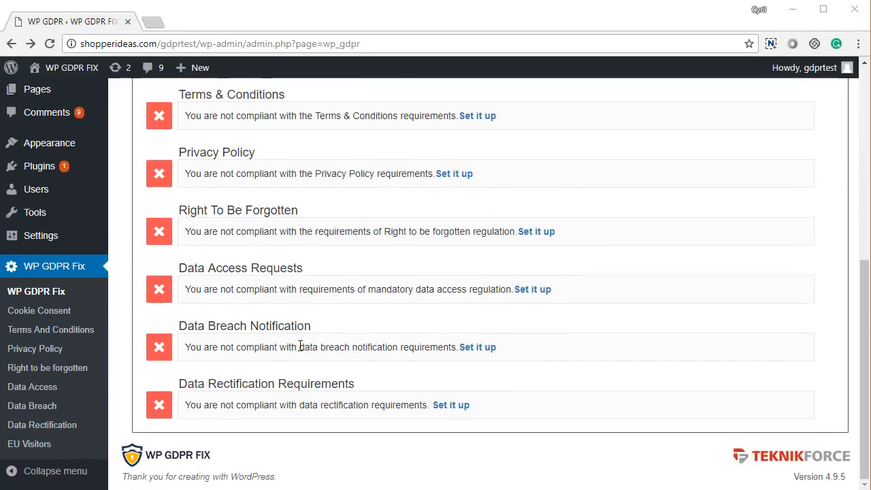
left_click_drag(204, 328, 324, 348)
left_click(234, 381)
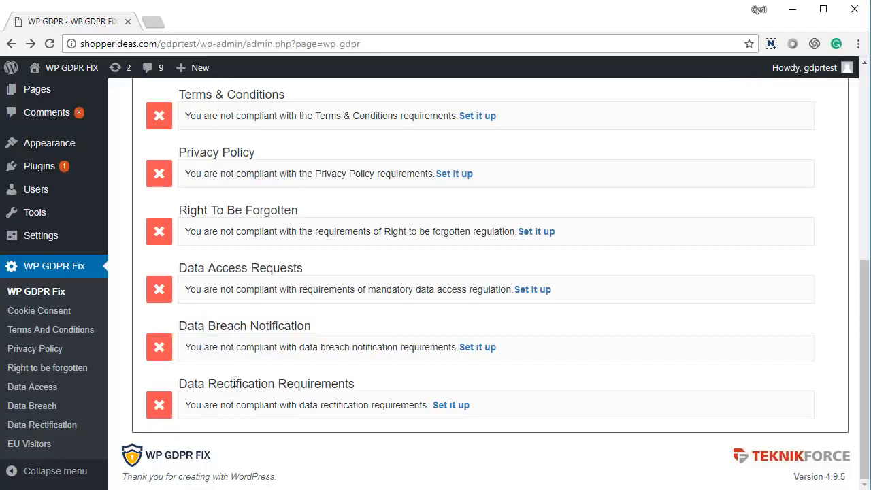
double_click(235, 381)
left_click_drag(311, 387, 356, 394)
Scroll back up the checklist to the Accept EU traffic setting.
scroll(344, 368, "up", 3)
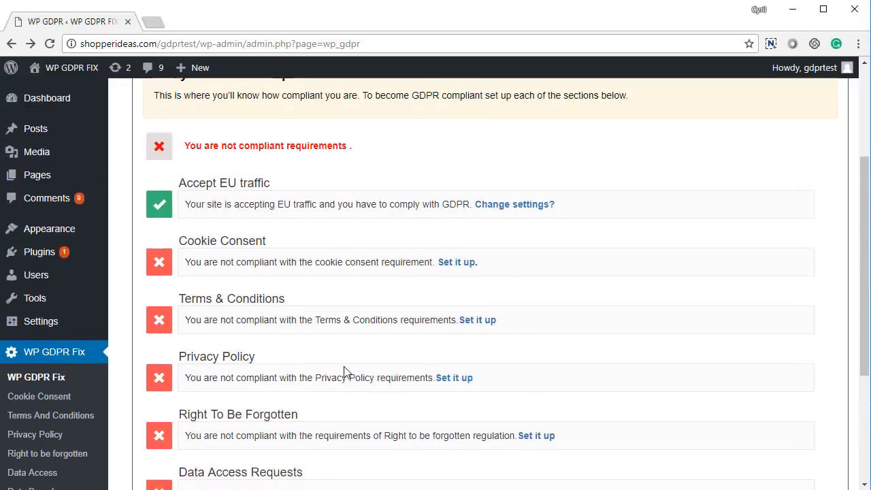
scroll(344, 371, "up", 1)
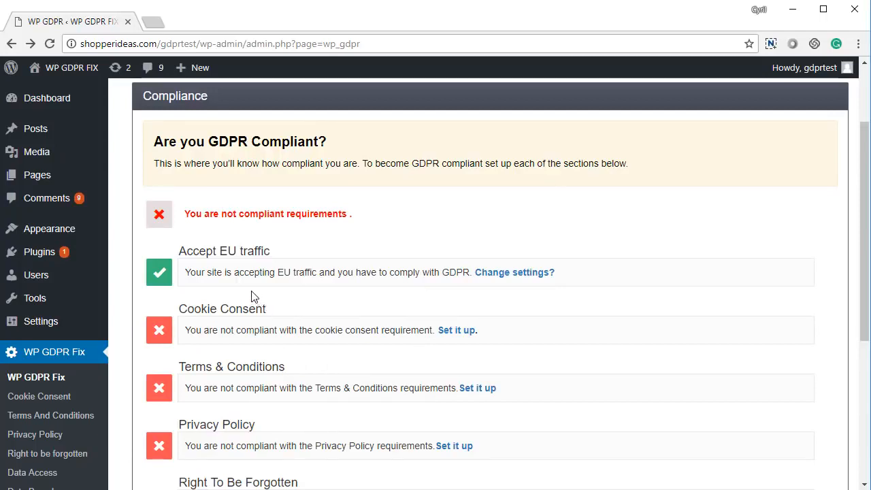
scroll(231, 303, "up", 1)
left_click_drag(187, 318, 261, 320)
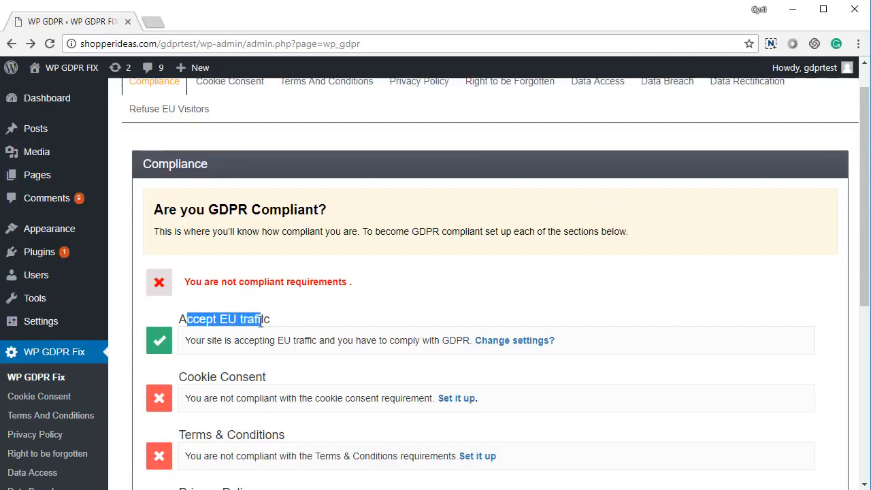
left_click(260, 320)
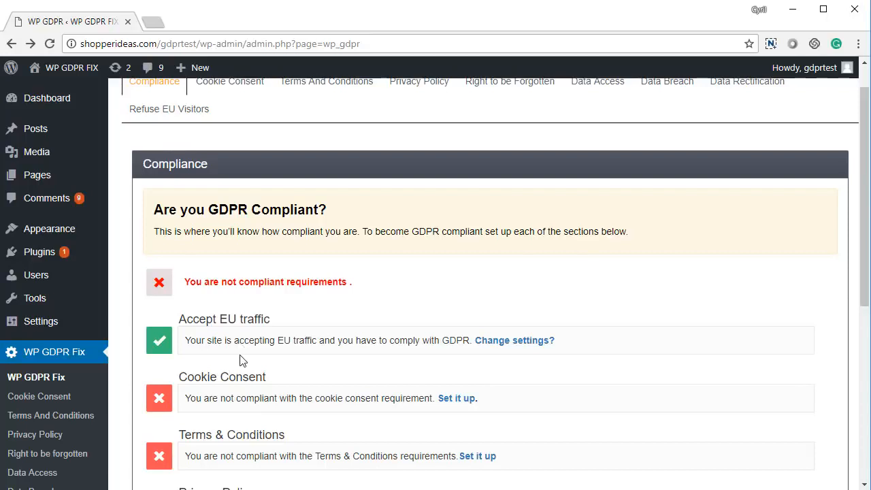
scroll(239, 362, "up", 1)
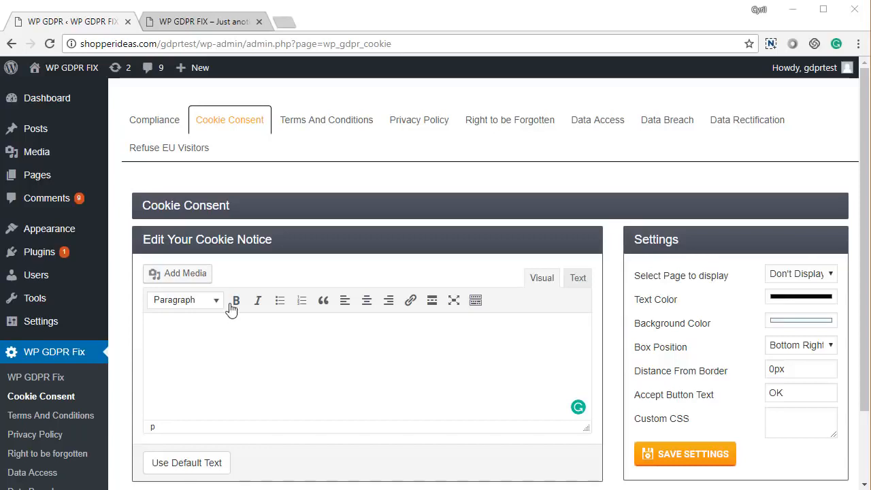
Inspect the notice's page, text colour and position options, keeping Bottom Right.
scroll(266, 301, "down", 2)
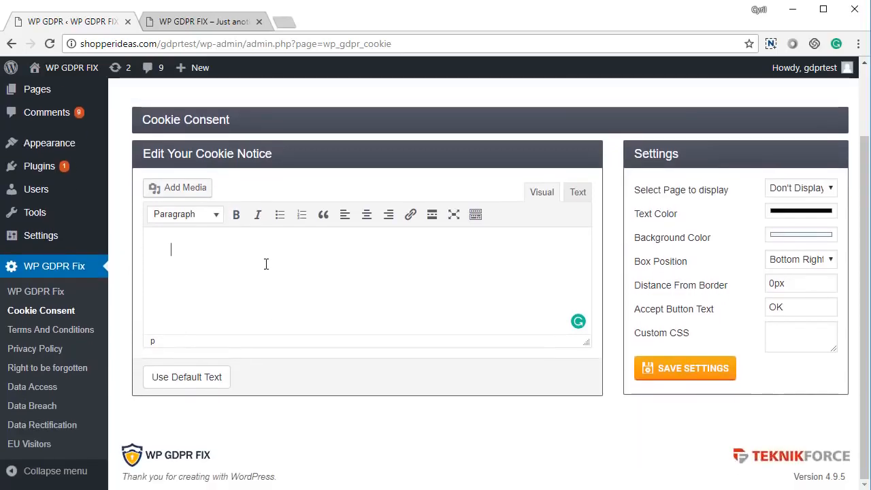
left_click(800, 188)
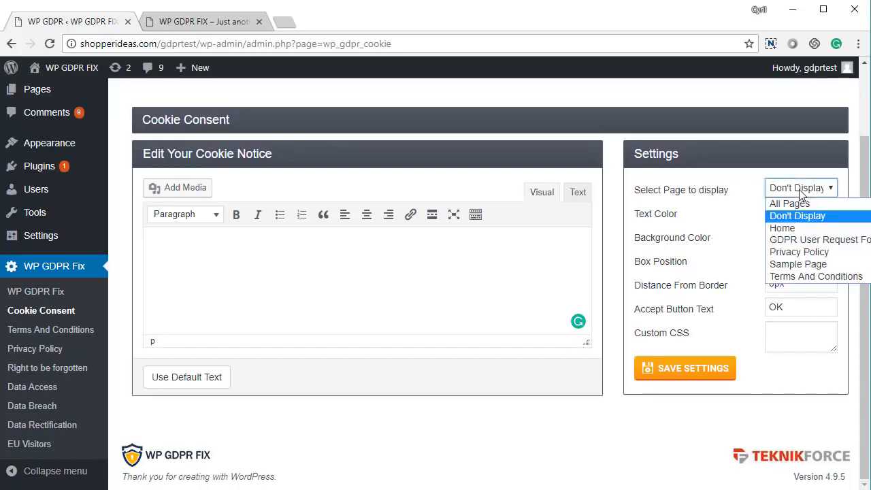
left_click(801, 194)
left_click(801, 212)
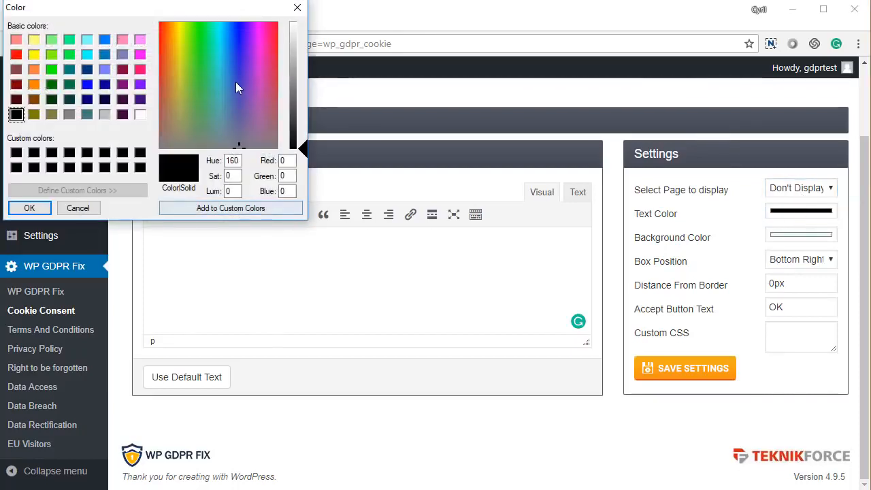
left_click(295, 9)
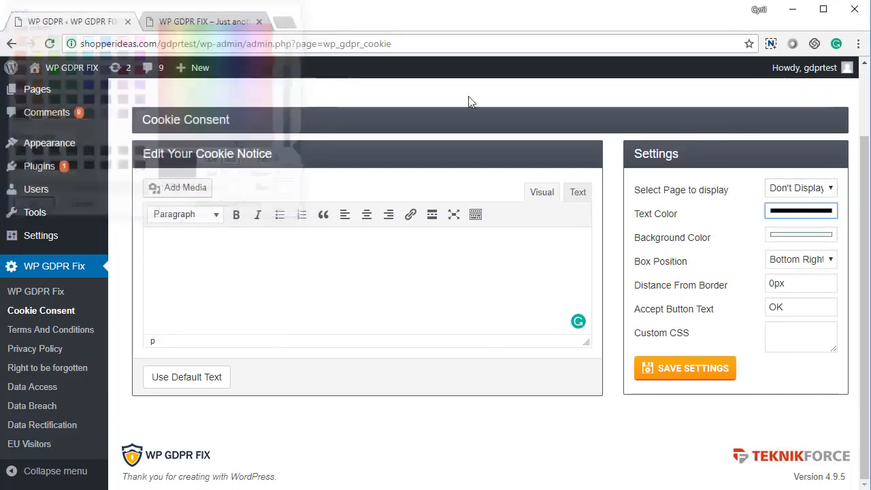
left_click(794, 264)
left_click(792, 265)
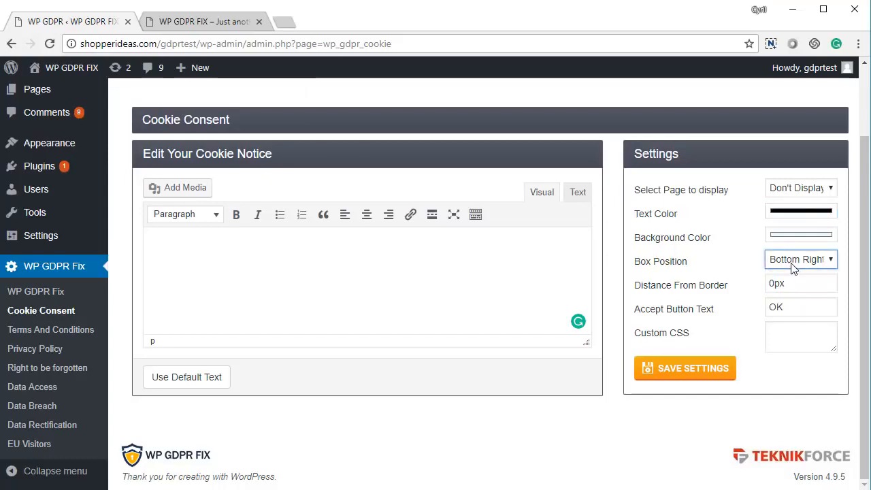
Fill the cookie notice with the plugin's default cookie text.
left_click(212, 385)
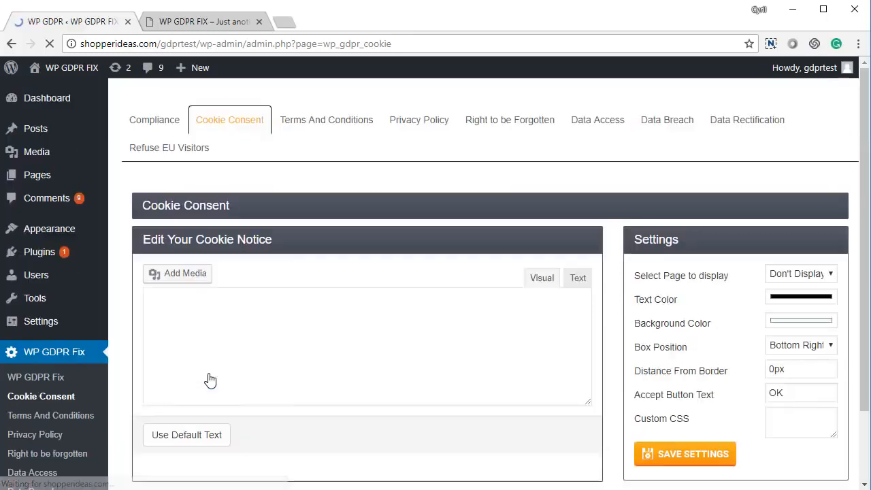
scroll(207, 364, "down", 3)
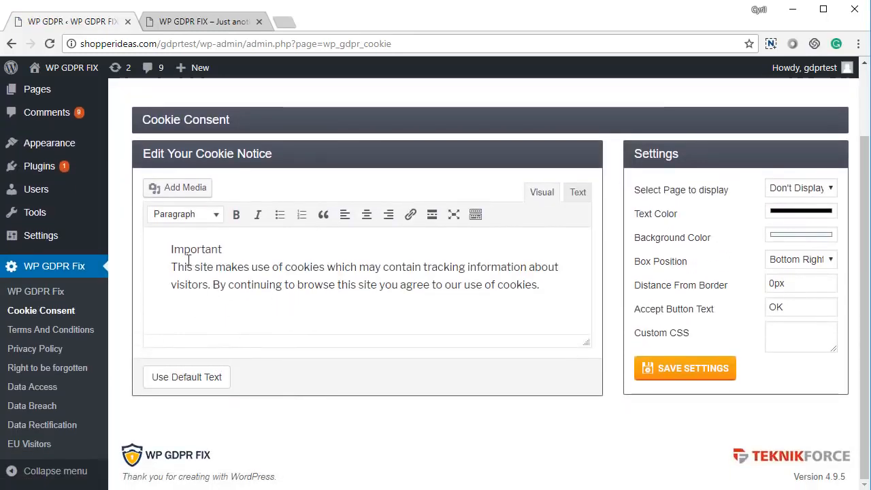
left_click_drag(187, 267, 294, 285)
left_click(294, 285)
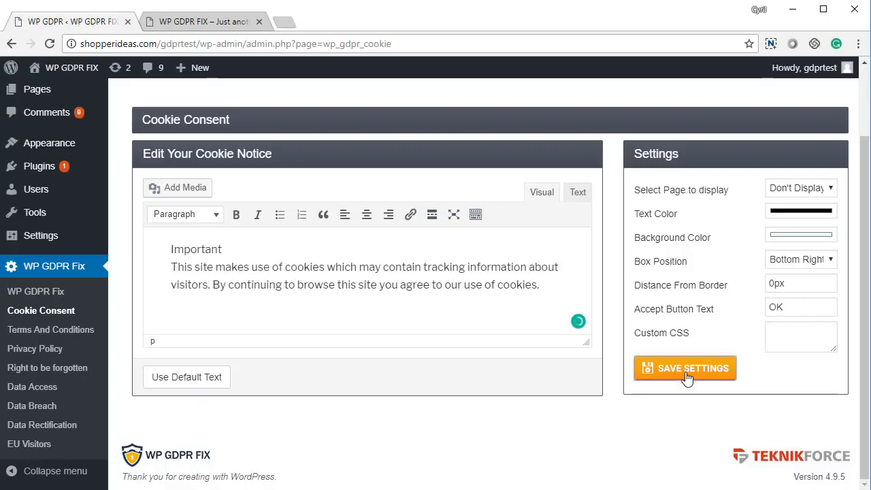
Show the notice on All Pages, save, and view it on the live site.
left_click(813, 194)
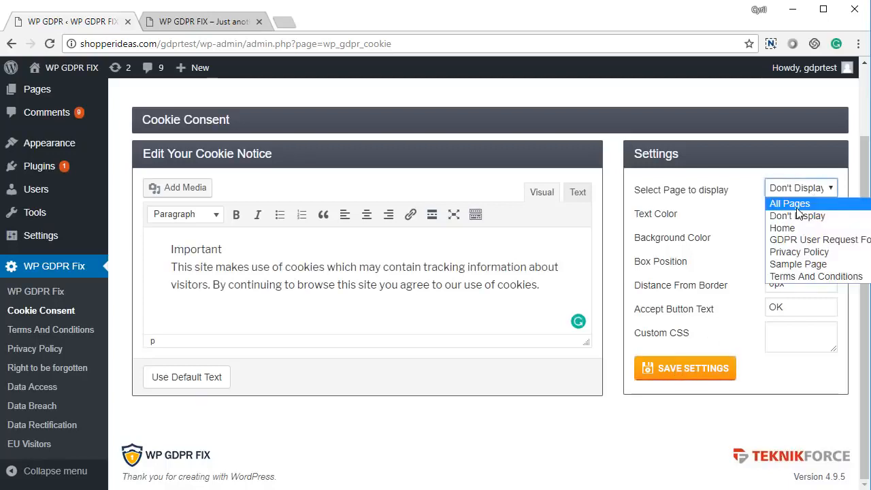
left_click(792, 200)
left_click(674, 375)
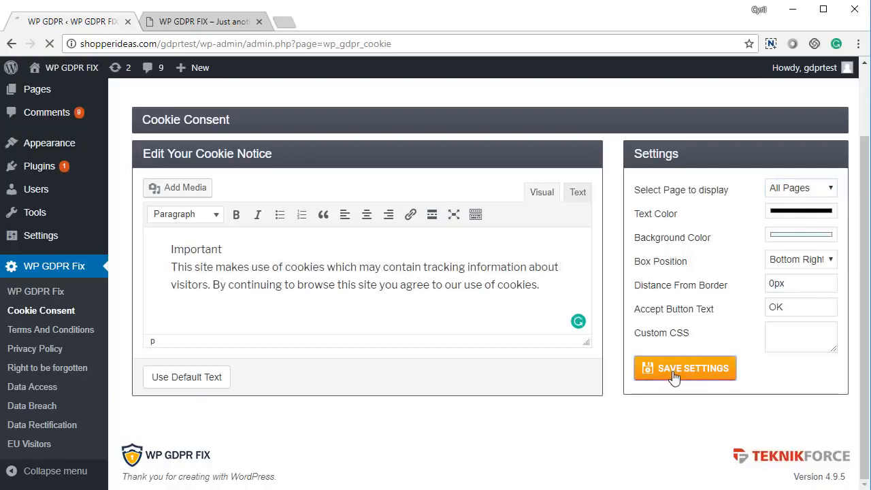
key("ctrl+Tab")
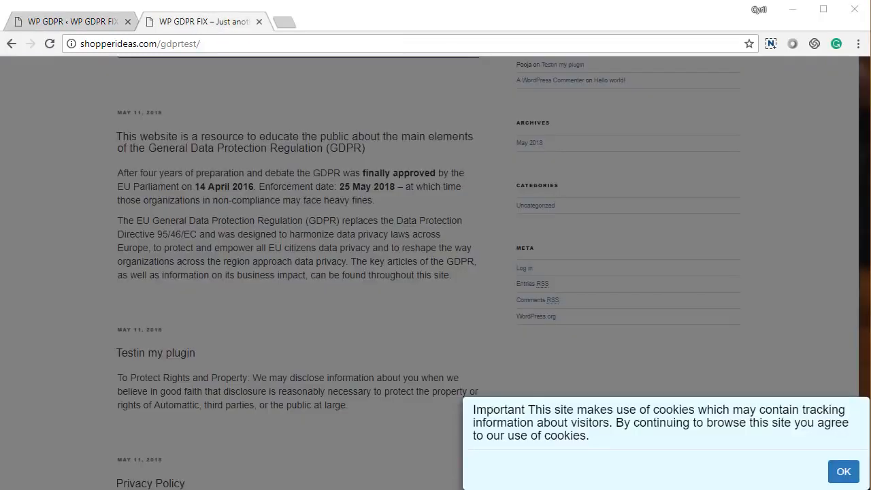
Accept the default cookie notice with OK on the live site, then return to the plugin admin.
left_click_drag(508, 410, 580, 435)
left_click(582, 435)
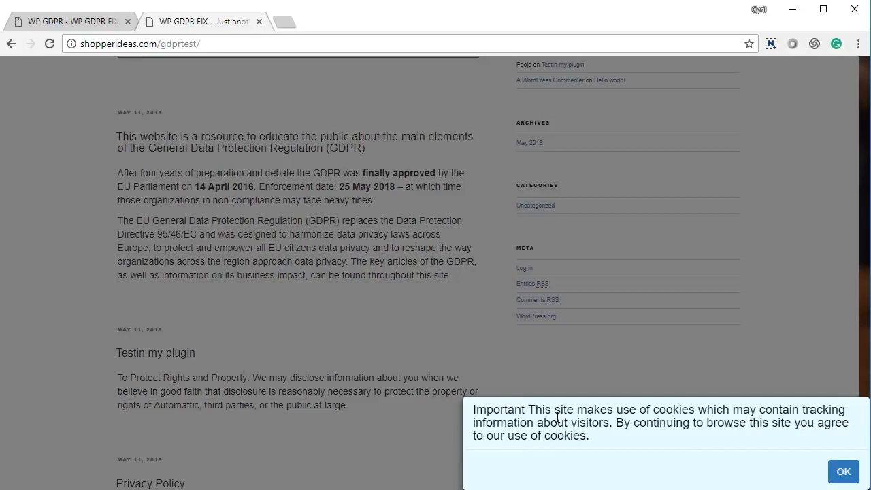
left_click_drag(550, 410, 608, 442)
left_click(608, 442)
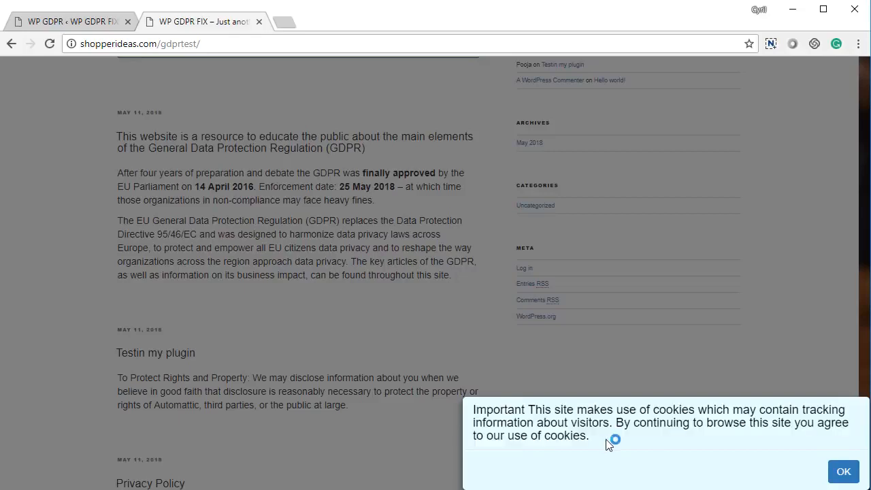
left_click(844, 473)
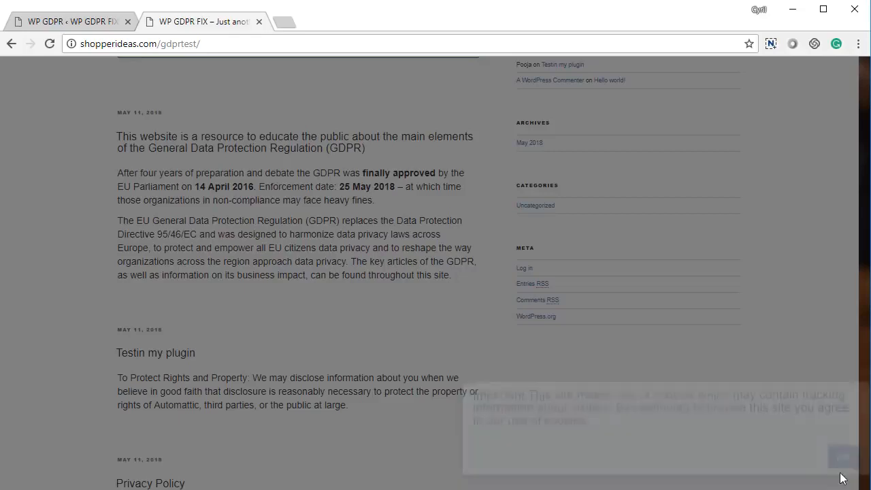
left_click(68, 20)
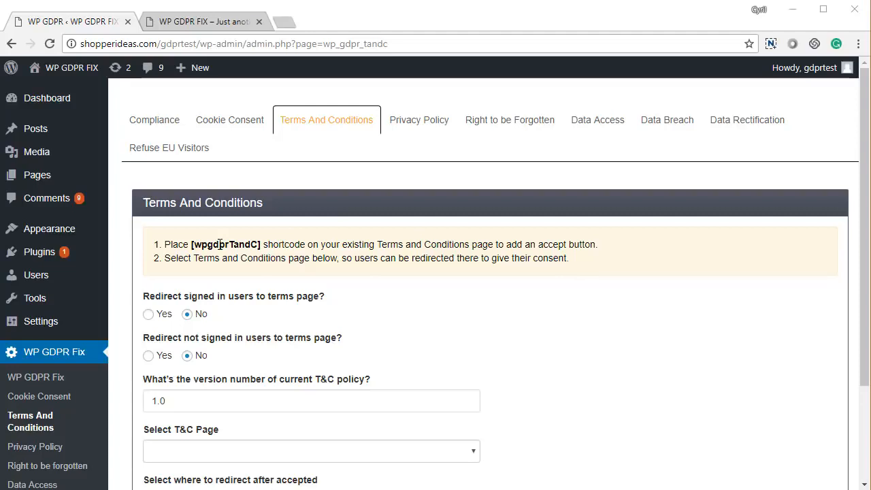
Review the T&C redirect questions for signed-in and not-signed-in users and version 1.0.
scroll(300, 315, "down", 1)
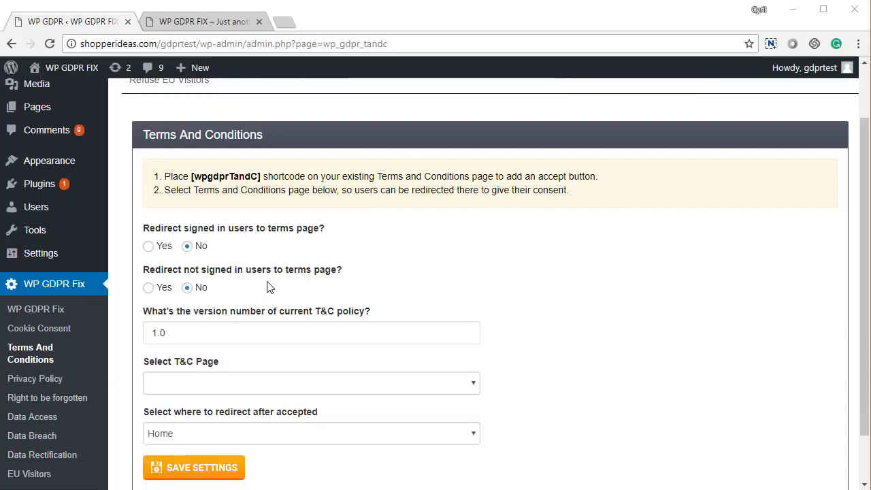
scroll(268, 287, "down", 1)
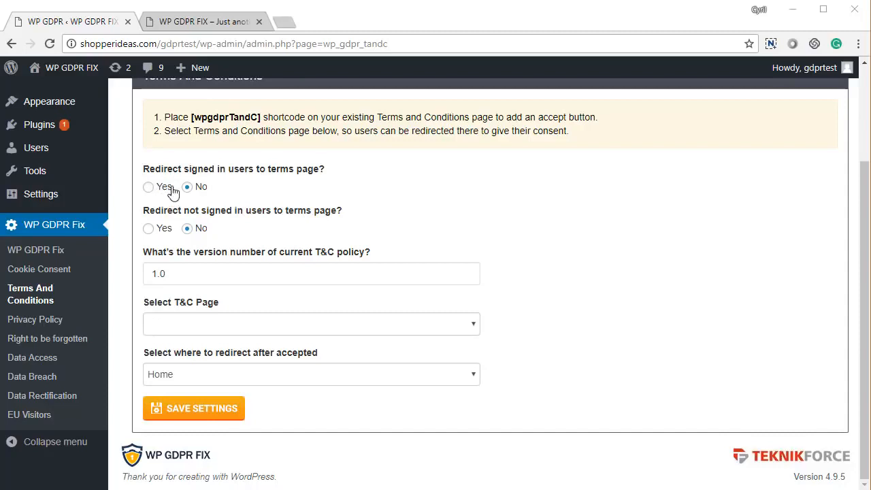
left_click_drag(191, 168, 260, 170)
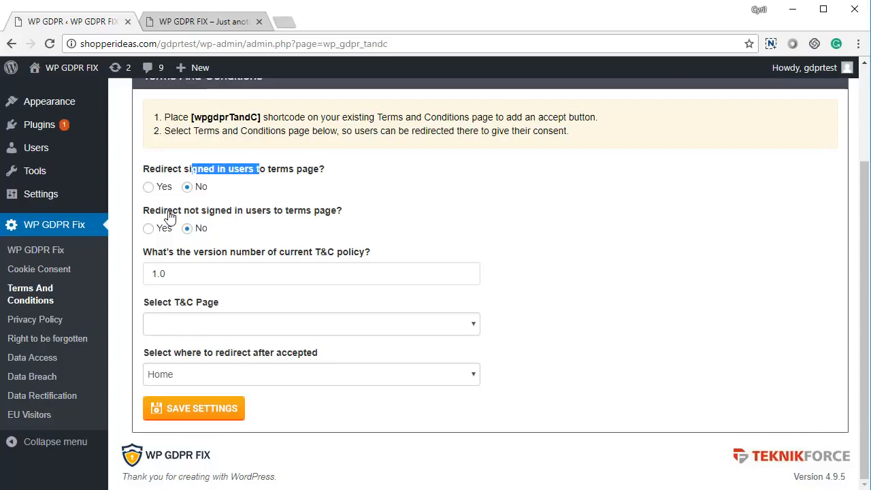
left_click_drag(167, 210, 252, 213)
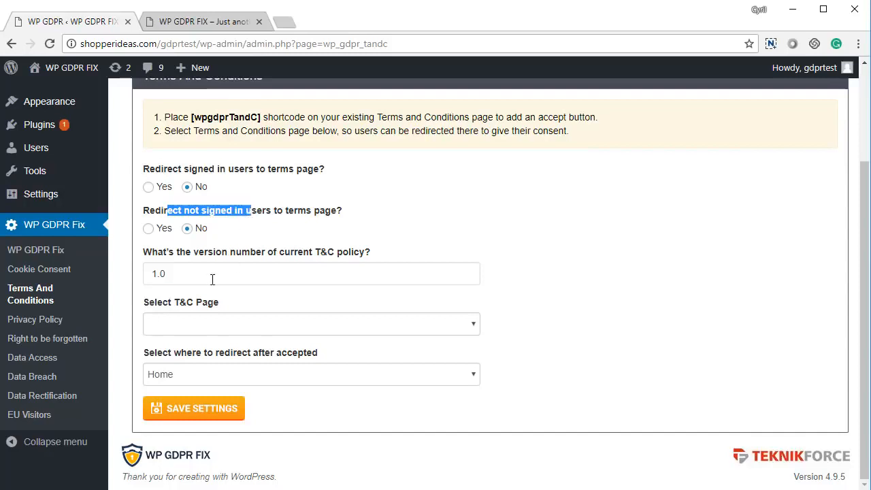
left_click_drag(211, 279, 143, 292)
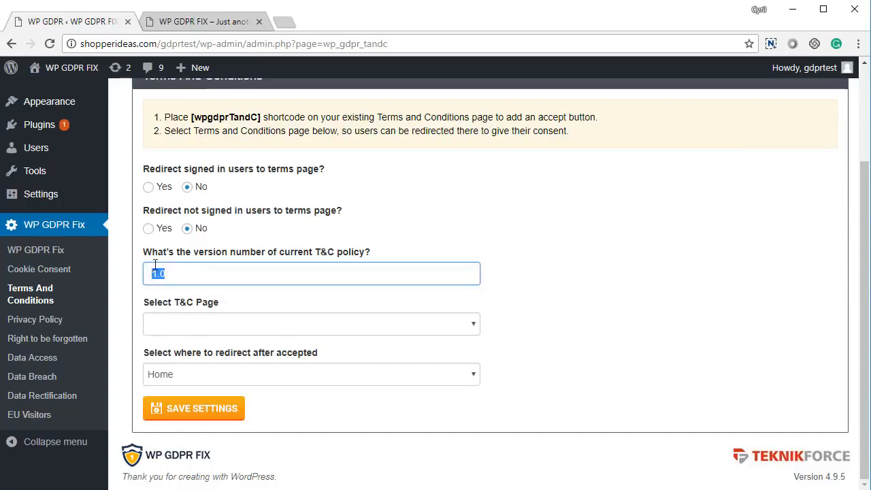
left_click(172, 275)
Choose Terms And Conditions as the T&C page, keep the Home redirect, and save.
left_click(190, 327)
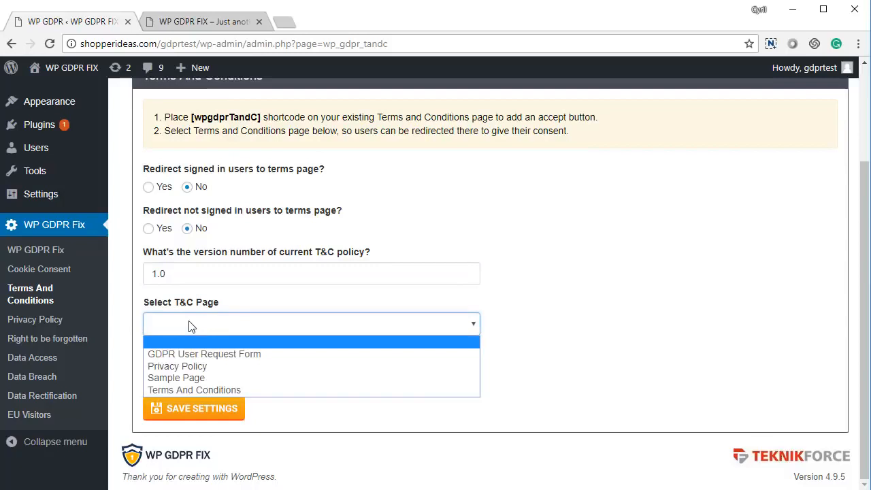
left_click(197, 391)
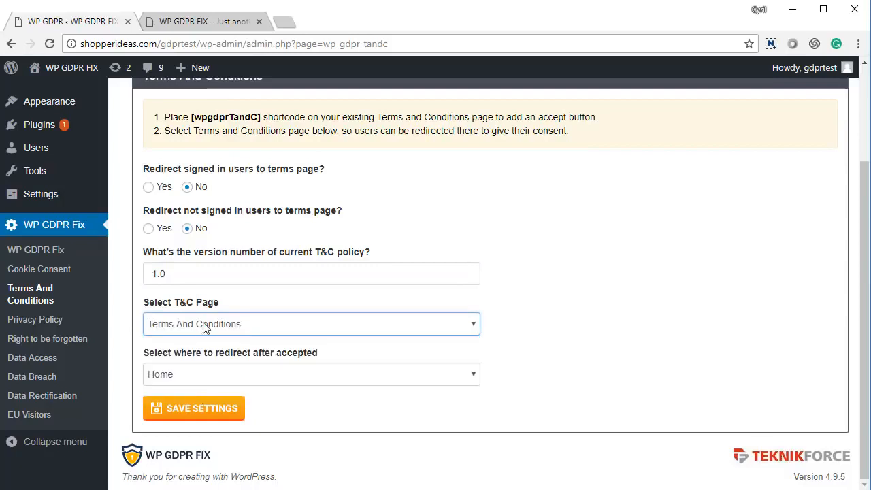
left_click(215, 378)
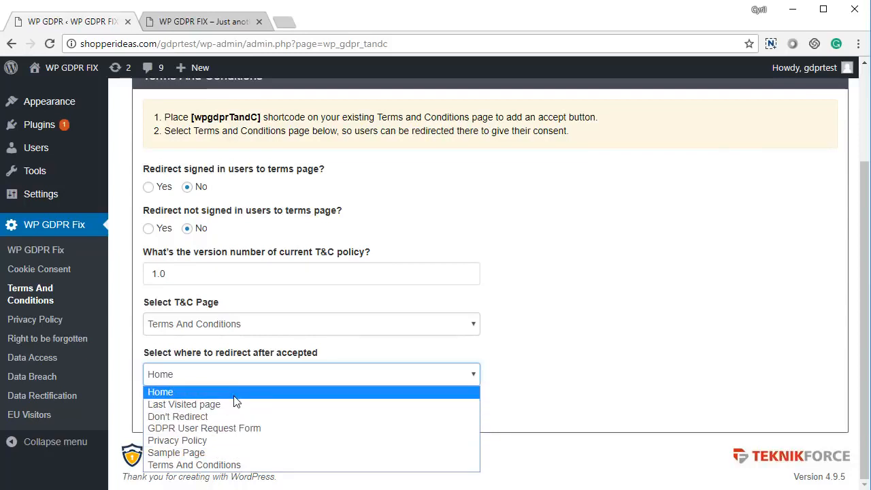
left_click(587, 344)
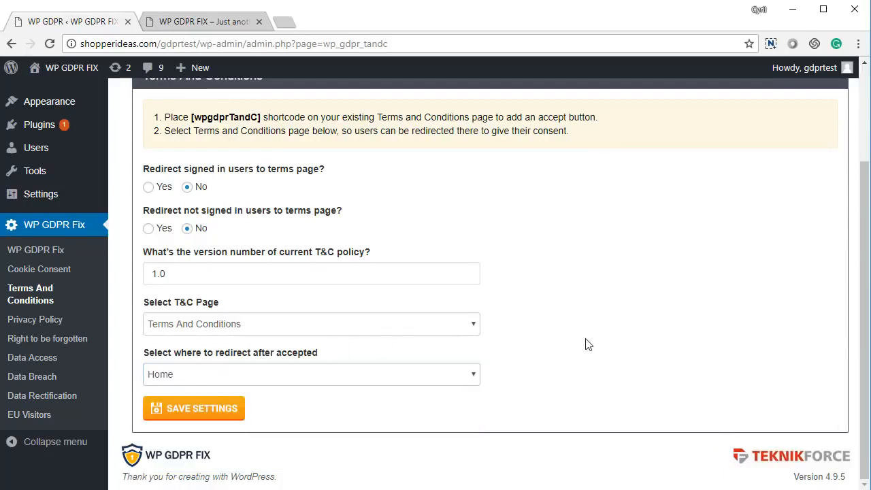
left_click(215, 412)
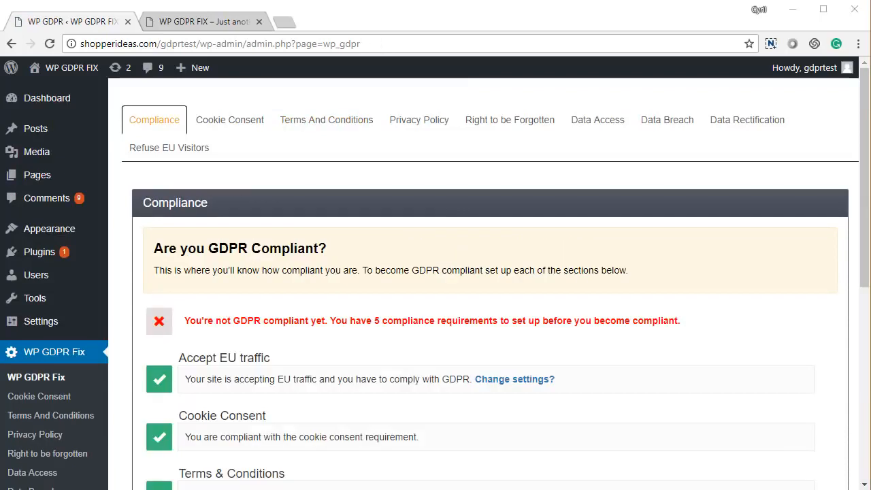
Check the green compliant rows, including Terms & Conditions, and the red outstanding ones.
scroll(291, 377, "down", 3)
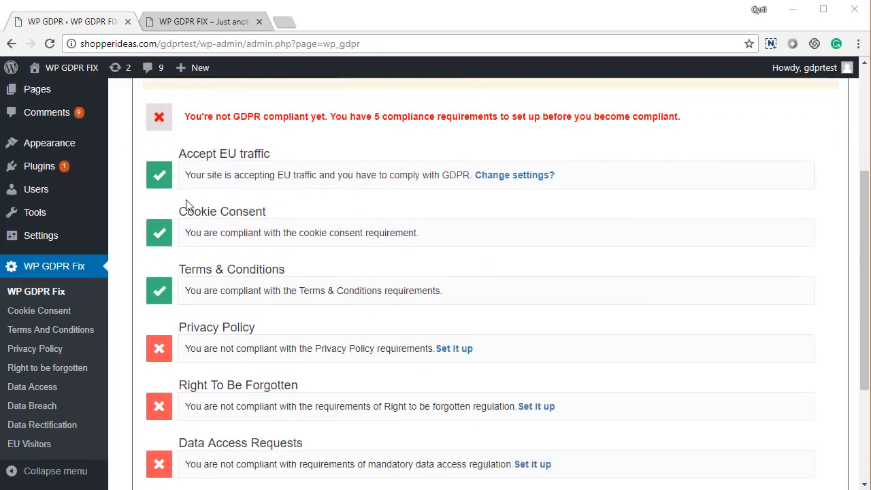
left_click_drag(202, 211, 259, 241)
left_click_drag(183, 270, 277, 271)
left_click(277, 271)
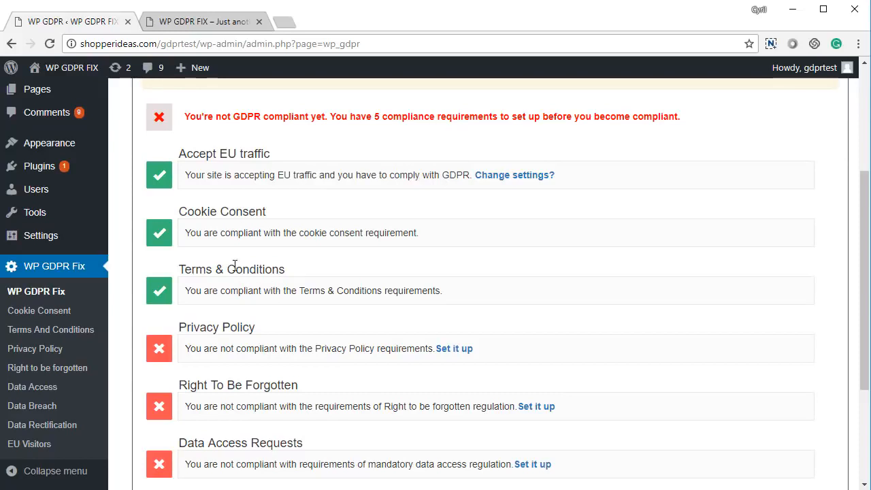
scroll(213, 289, "down", 2)
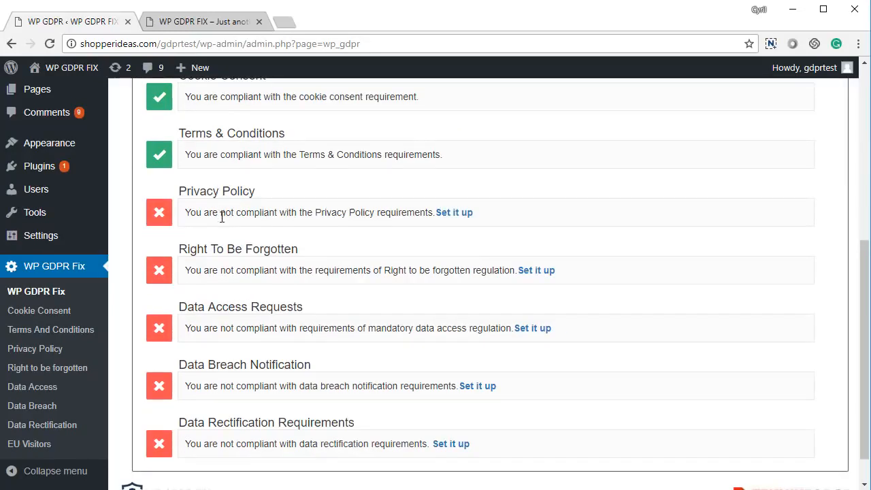
scroll(222, 216, "down", 1)
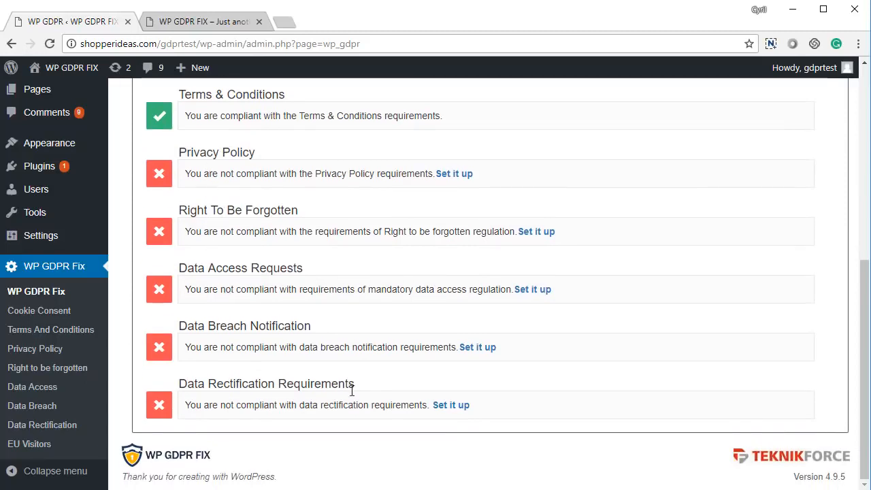
scroll(287, 431, "up", 1)
scroll(287, 432, "down", 1)
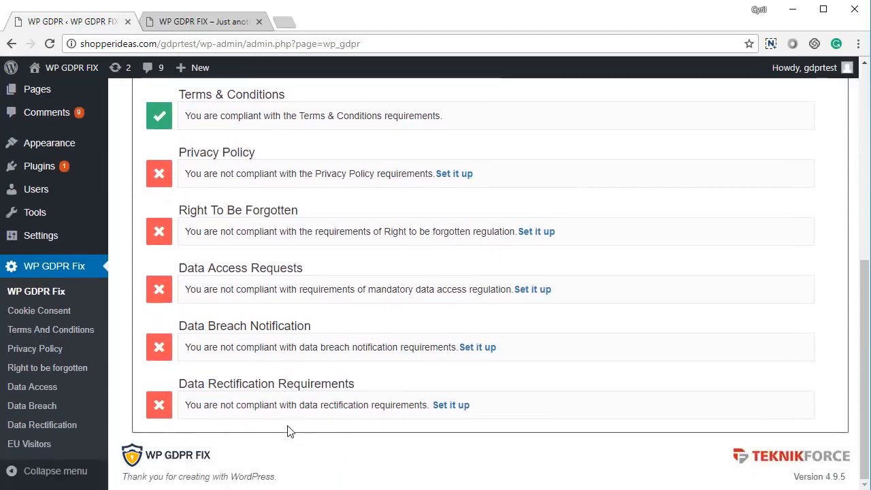
scroll(275, 406, "up", 3)
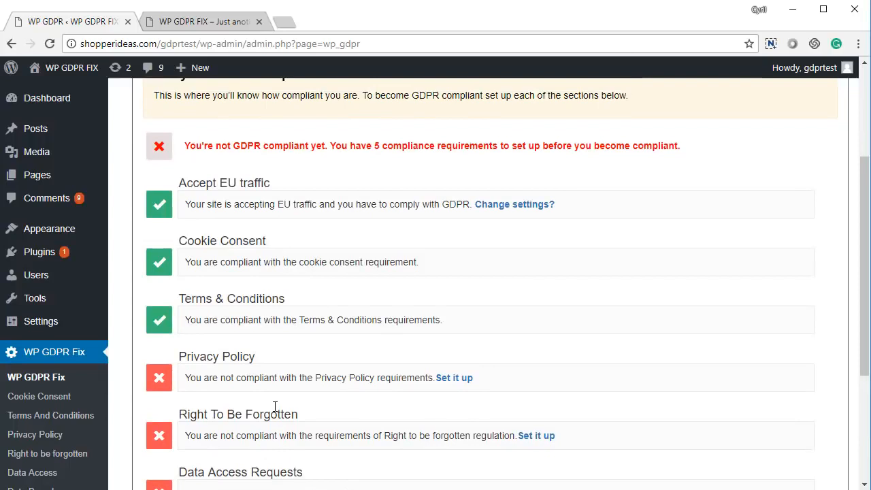
scroll(275, 412, "up", 2)
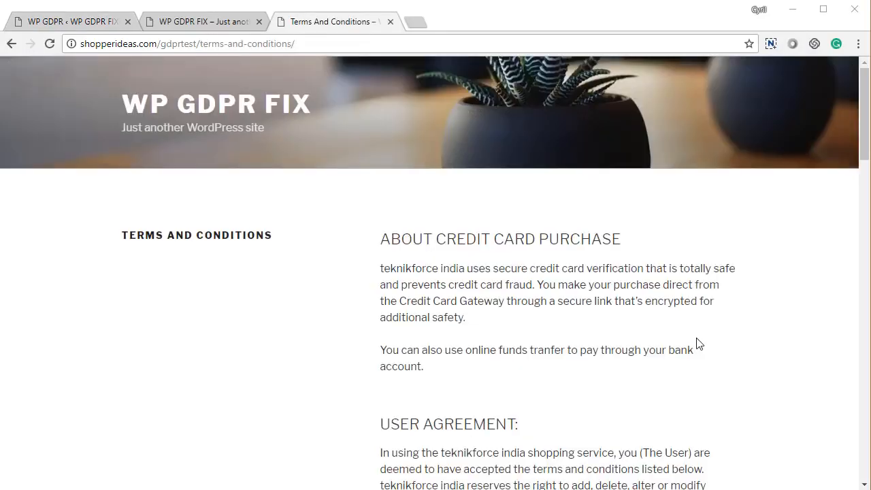
Tick the accept-terms checkbox on the site's Terms And Conditions page.
scroll(697, 344, "down", 4)
scroll(728, 342, "up", 4)
scroll(678, 341, "down", 15)
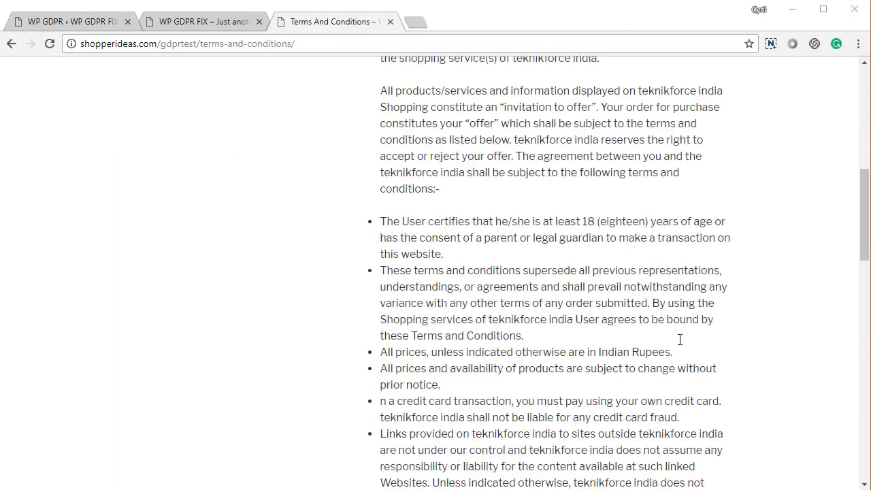
scroll(679, 339, "down", 7)
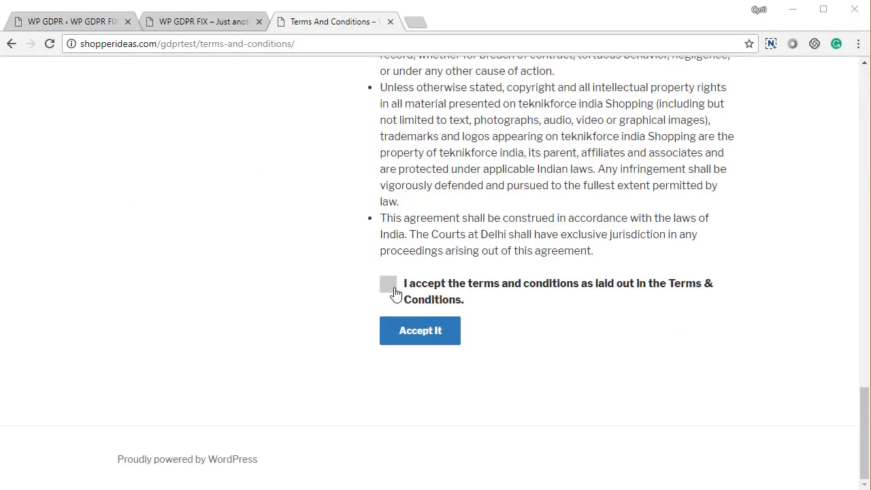
left_click(391, 286)
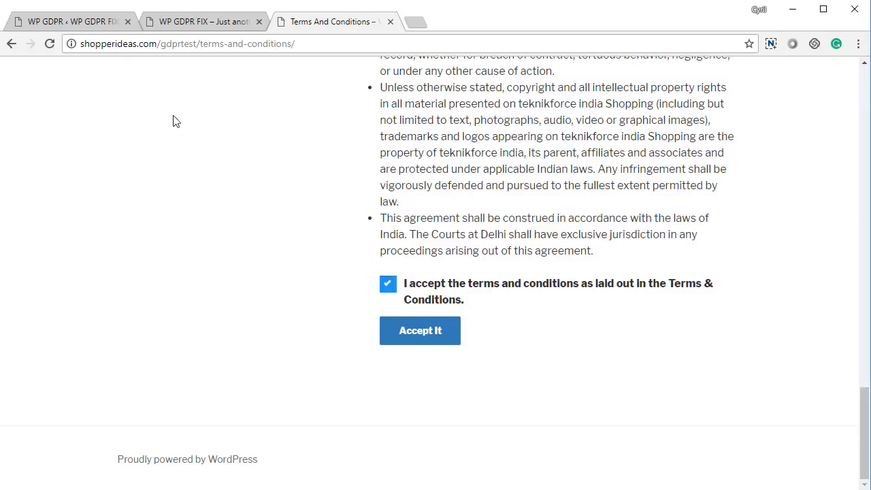
left_click(225, 26)
left_click(312, 19)
Check the plugin's Terms And Conditions settings from the compliance overview.
left_click(59, 22)
scroll(204, 327, "down", 2)
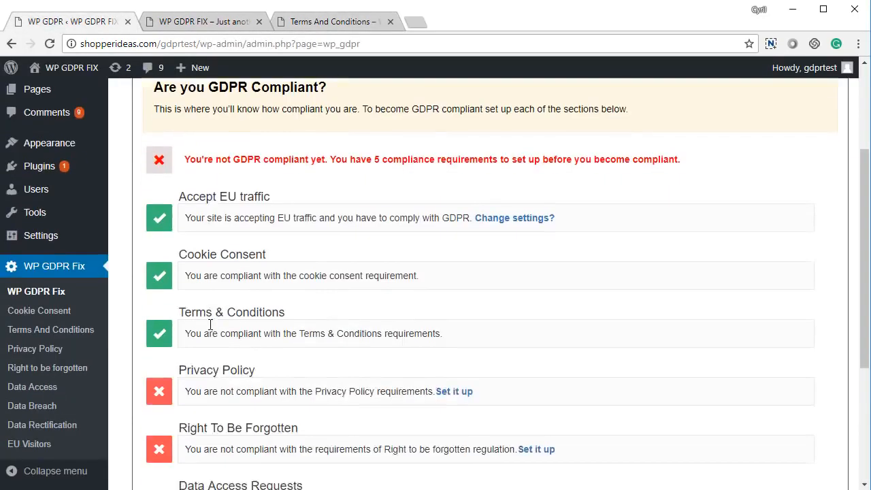
scroll(189, 320, "up", 4)
left_click(305, 137)
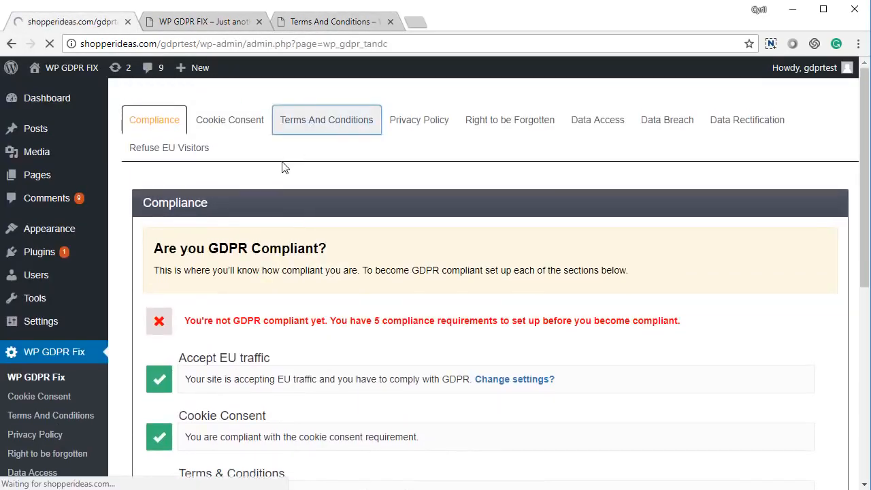
scroll(331, 229, "down", 2)
Submit acceptance of the terms on the site page, then return to the plugin admin.
left_click(338, 23)
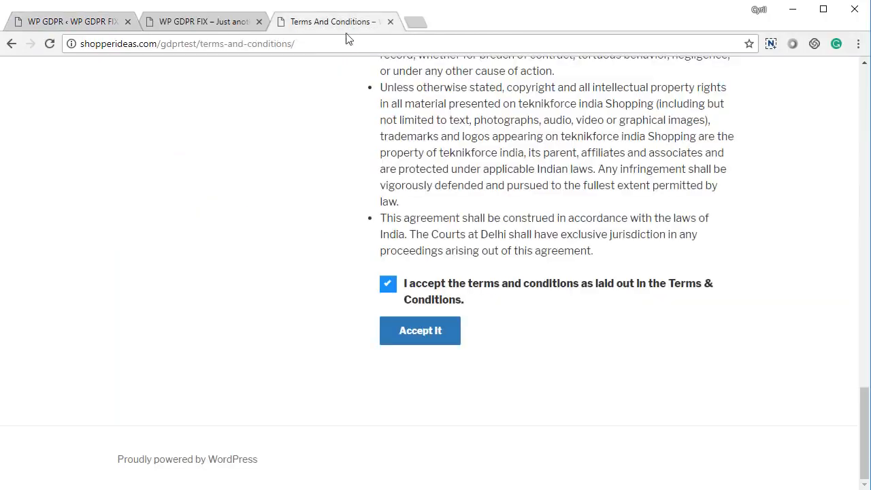
scroll(472, 306, "up", 10)
scroll(374, 423, "down", 5)
scroll(374, 424, "down", 4)
left_click(434, 332)
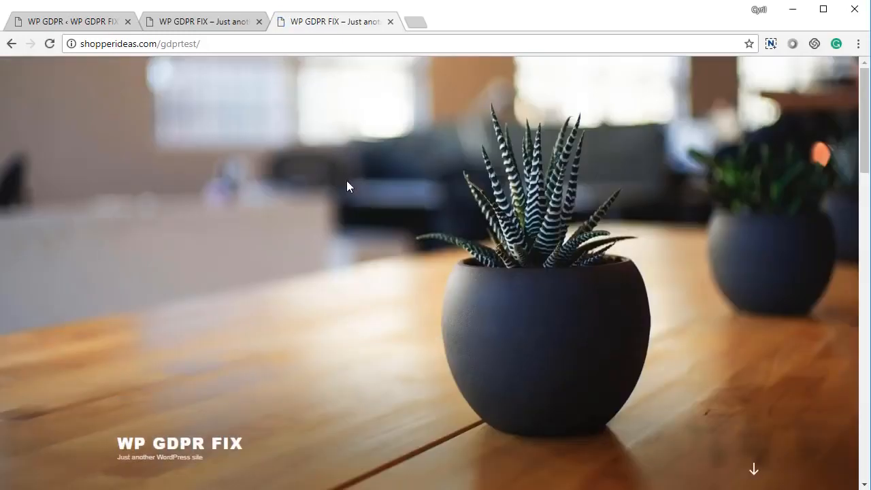
scroll(346, 180, "down", 4)
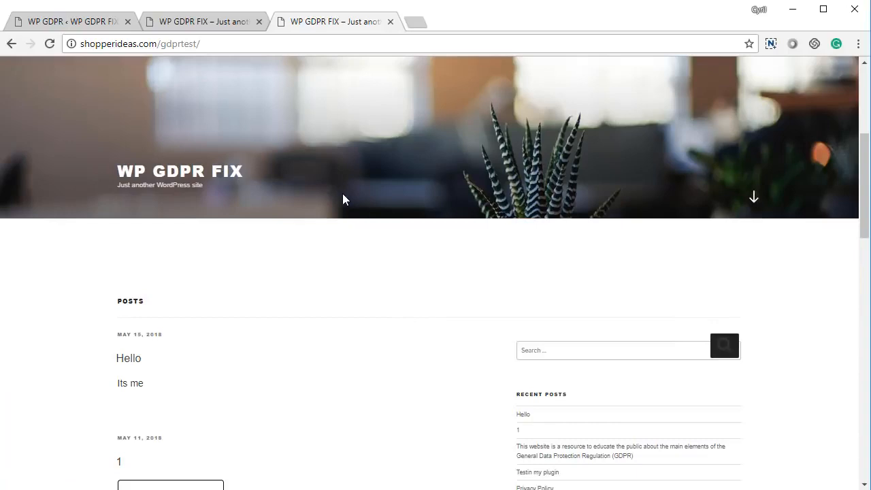
left_click(89, 29)
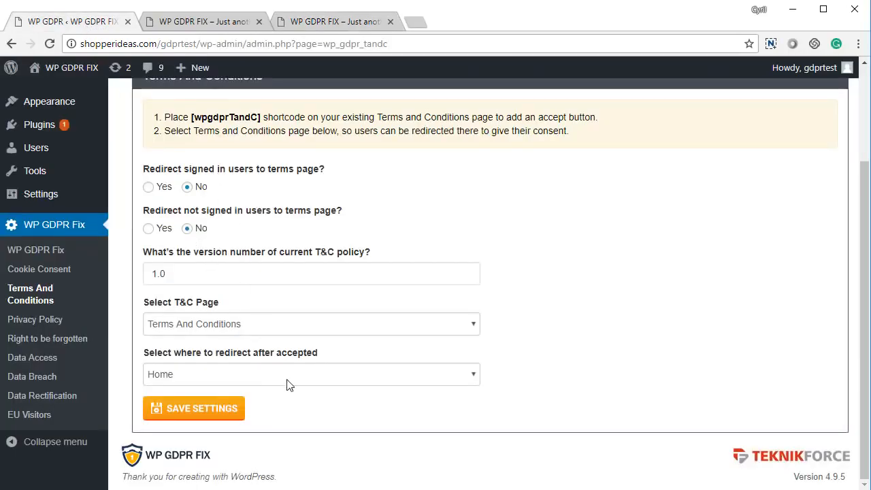
scroll(389, 397, "up", 1)
scroll(388, 396, "up", 2)
Review the Privacy Policy redirect questions and the policy version 1.0.
left_click(408, 125)
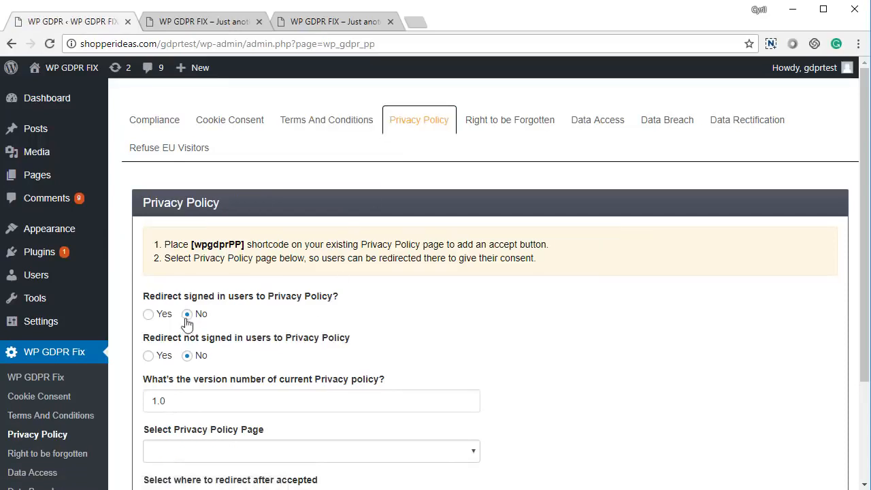
left_click_drag(190, 297, 288, 309)
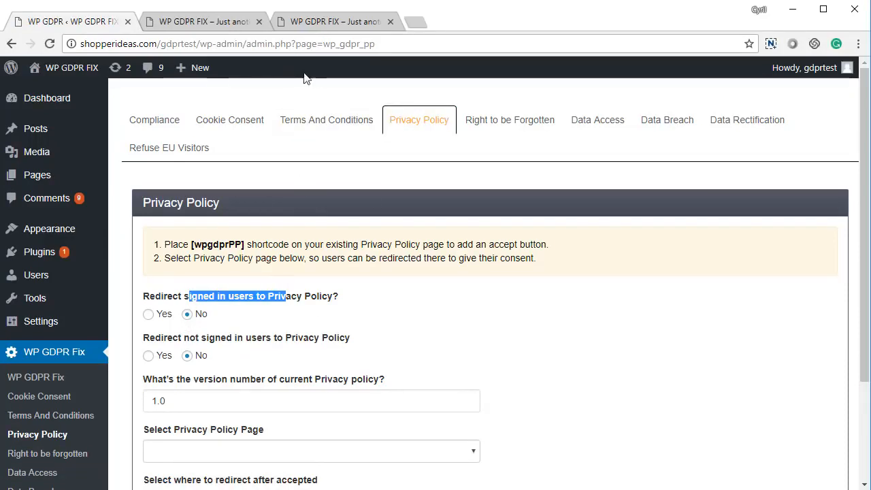
left_click_drag(178, 338, 290, 348)
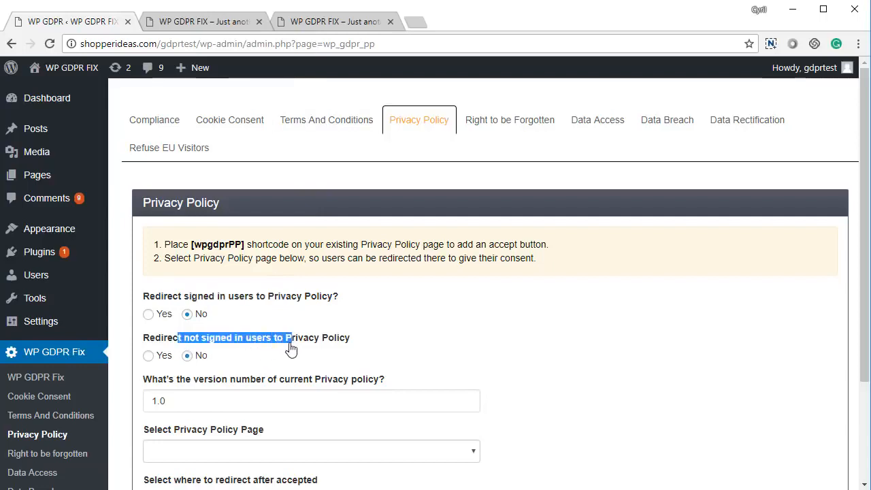
scroll(272, 359, "down", 2)
double_click(214, 269)
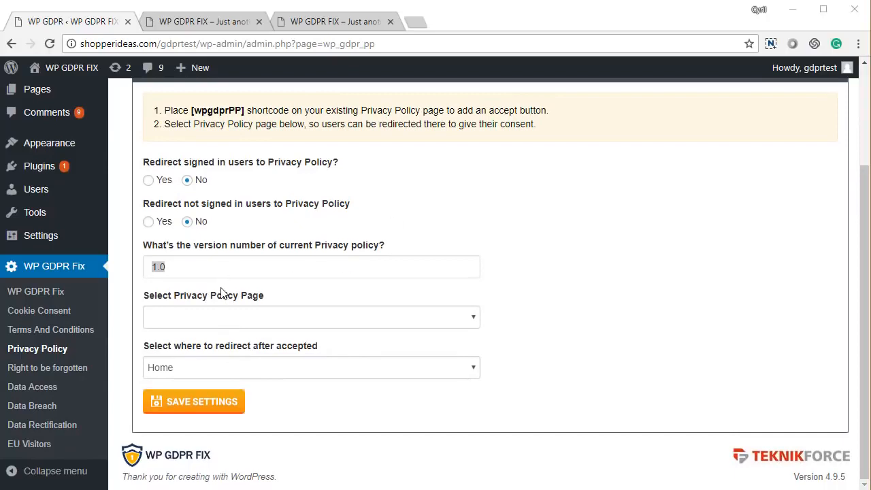
left_click_drag(196, 267, 167, 266)
left_click(154, 266)
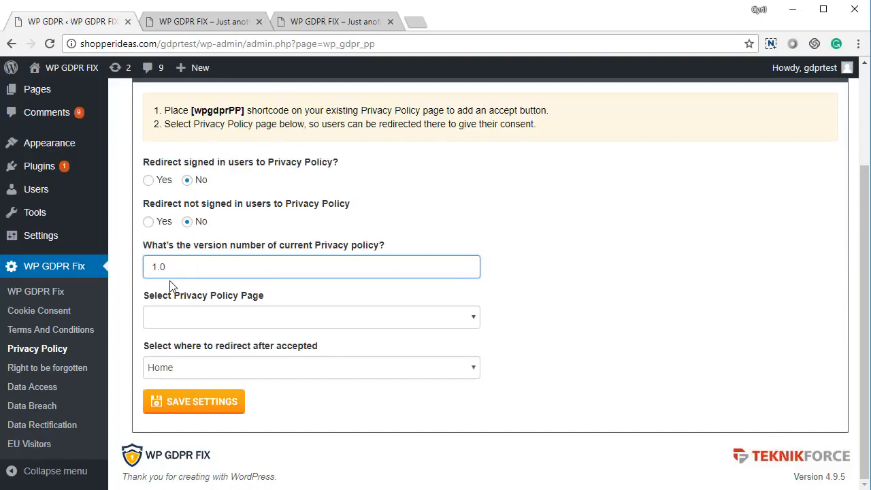
Choose Privacy Policy as the policy page, keep the Home redirect, and save.
left_click(233, 319)
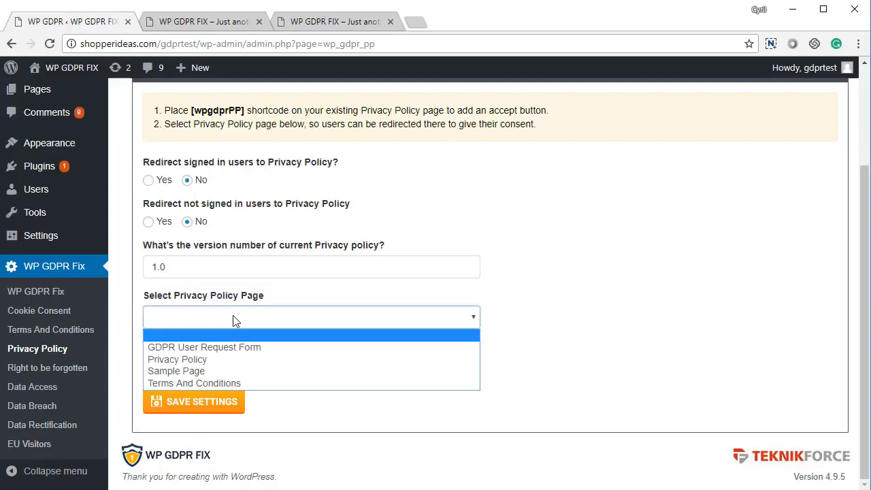
left_click(225, 360)
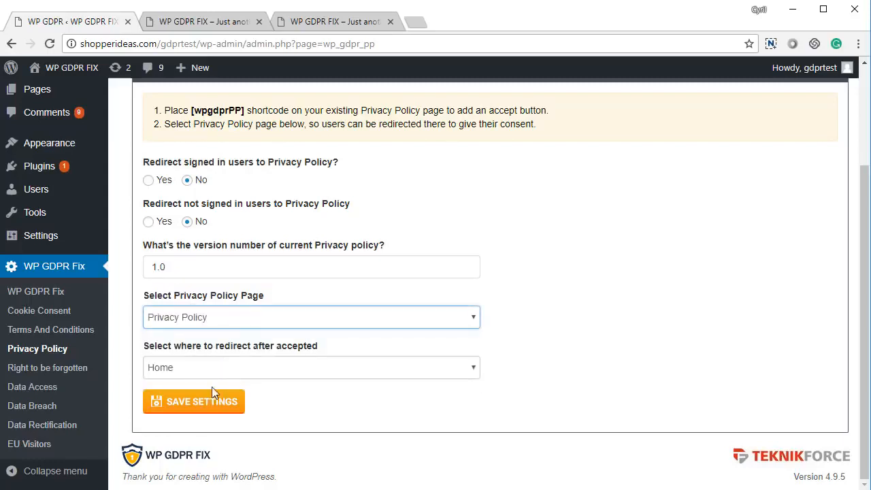
left_click(213, 371)
left_click(211, 381)
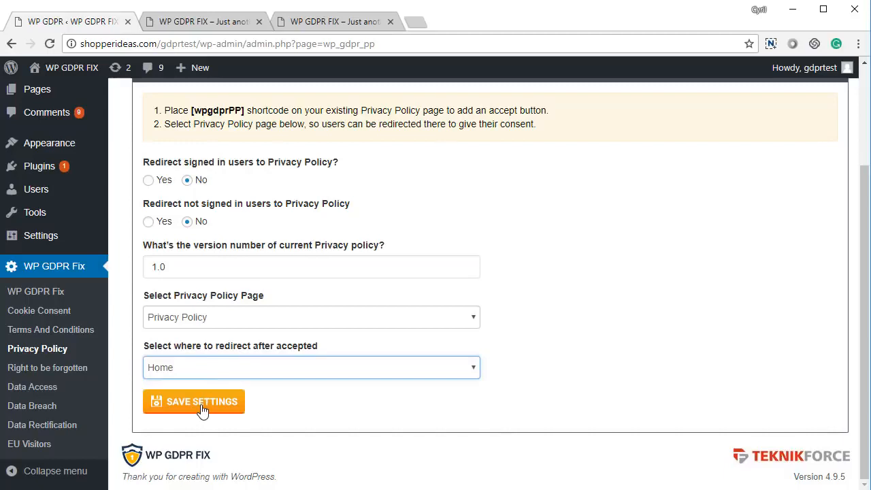
left_click(202, 406)
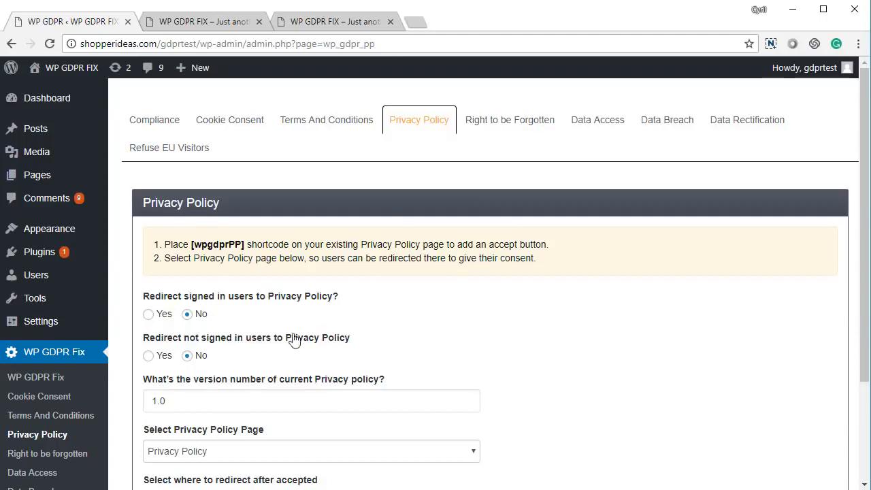
Set the not-signed-in users Privacy Policy redirect to No and save.
left_click(163, 317)
left_click(187, 315)
left_click(156, 357)
scroll(195, 356, "down", 2)
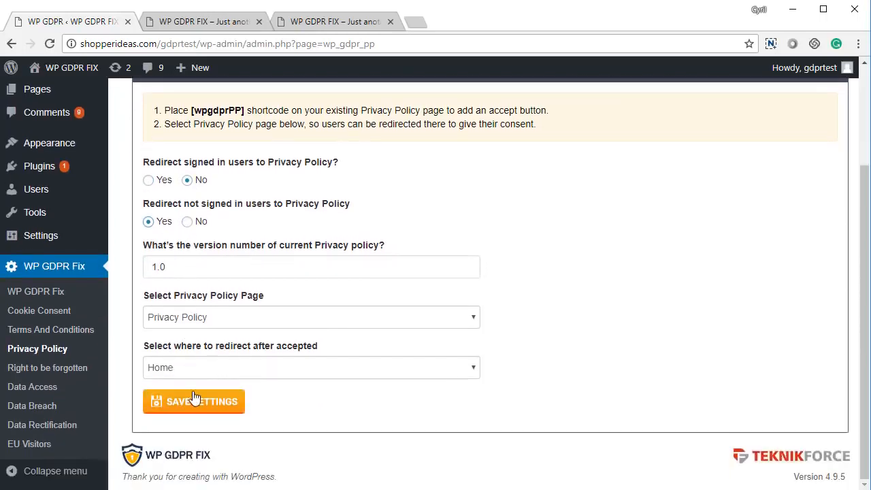
left_click(194, 401)
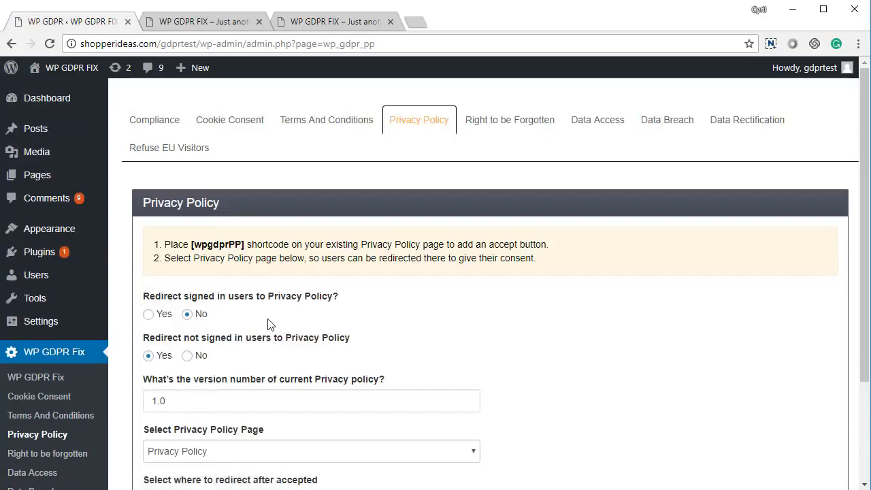
Reload the site's privacy policy page, tick the consent box and accept the policy.
left_click(233, 21)
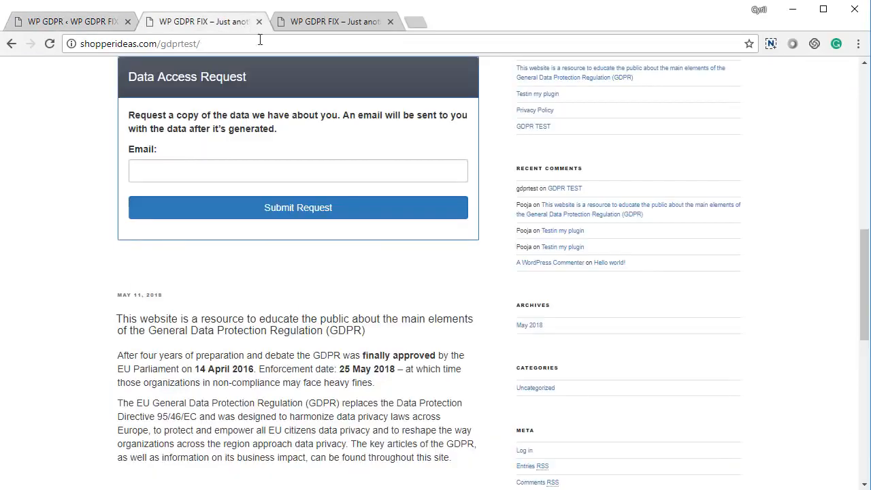
left_click(326, 22)
key("F5")
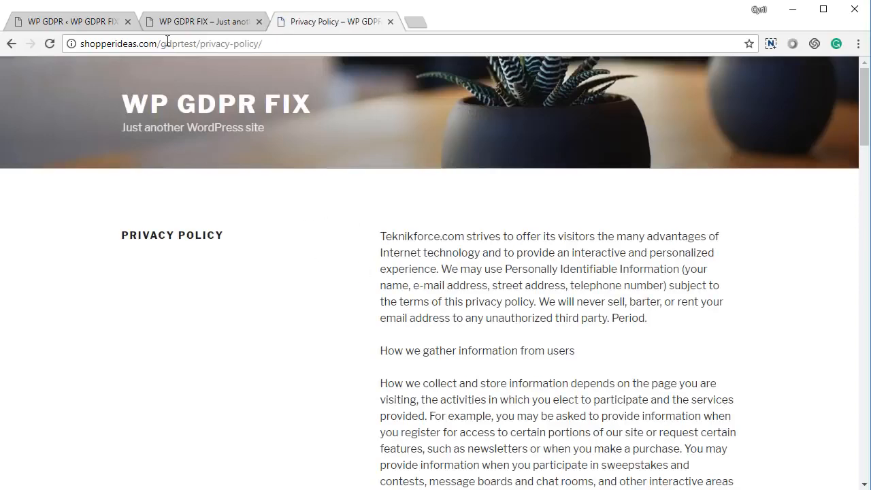
left_click_drag(162, 44, 418, 83)
left_click(470, 289)
scroll(561, 323, "down", 20)
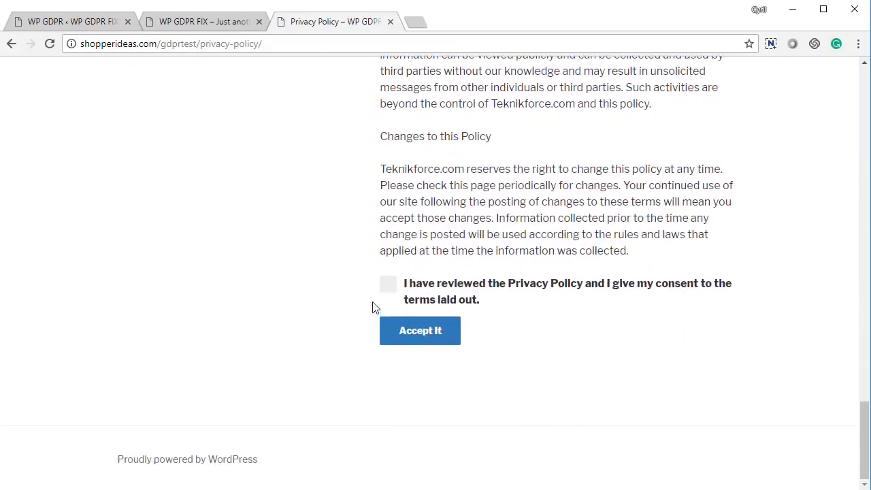
left_click(387, 285)
left_click(395, 334)
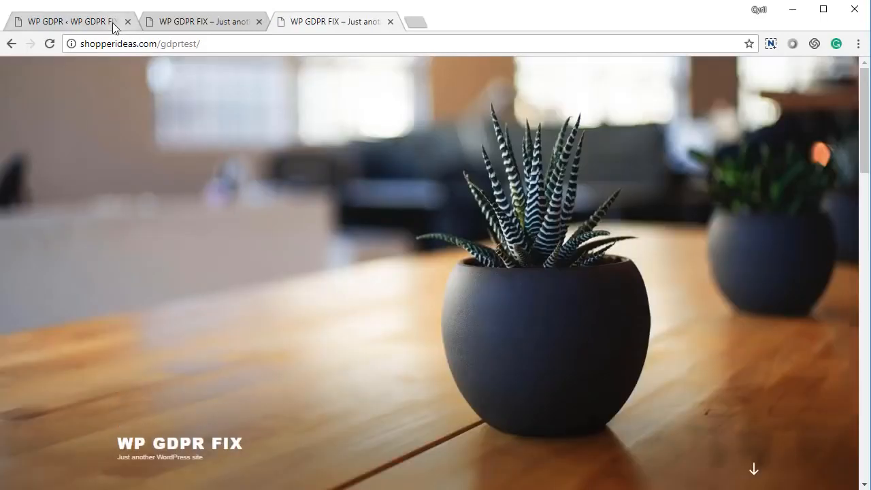
Save the Privacy Policy settings again and open the Right to be Forgotten settings.
left_click(115, 27)
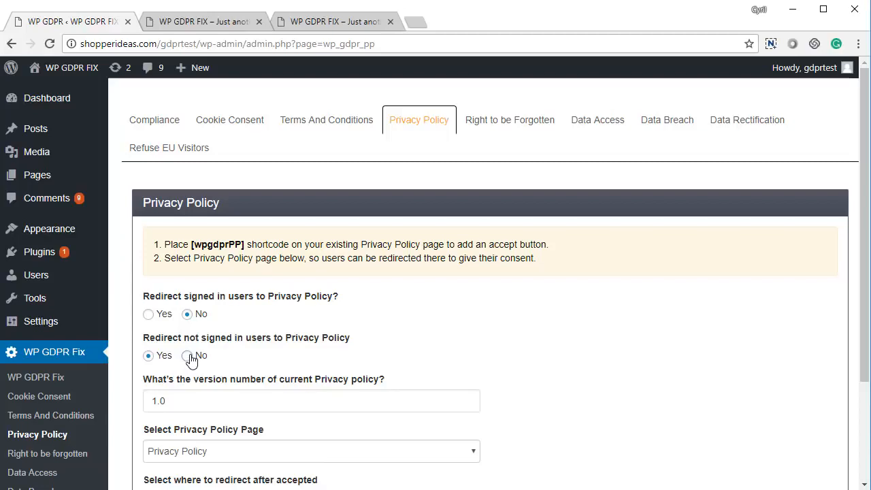
scroll(231, 367, "down", 2)
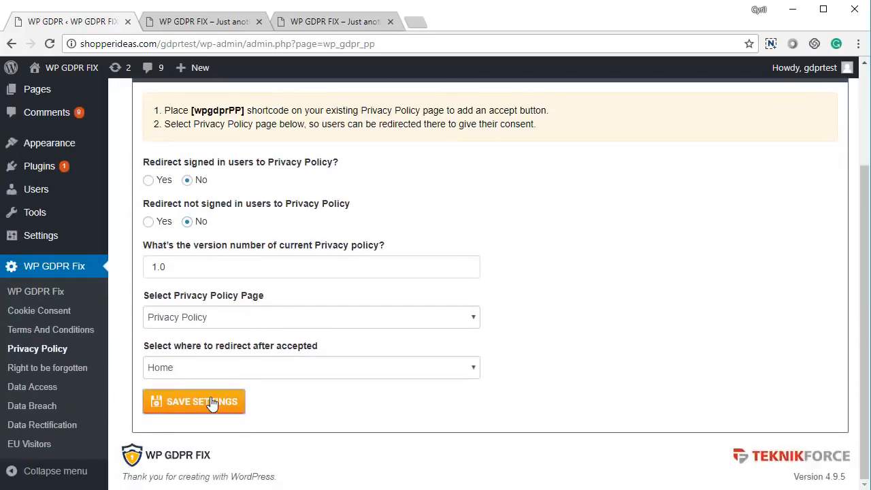
left_click(212, 401)
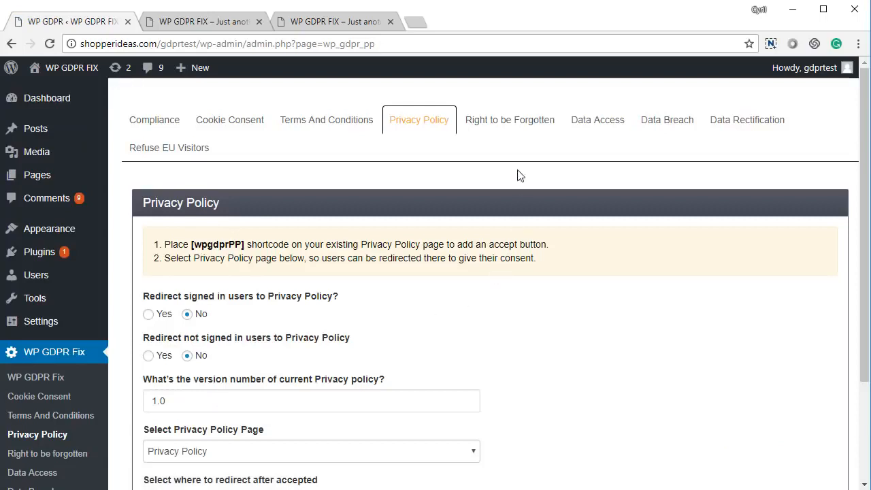
left_click(517, 129)
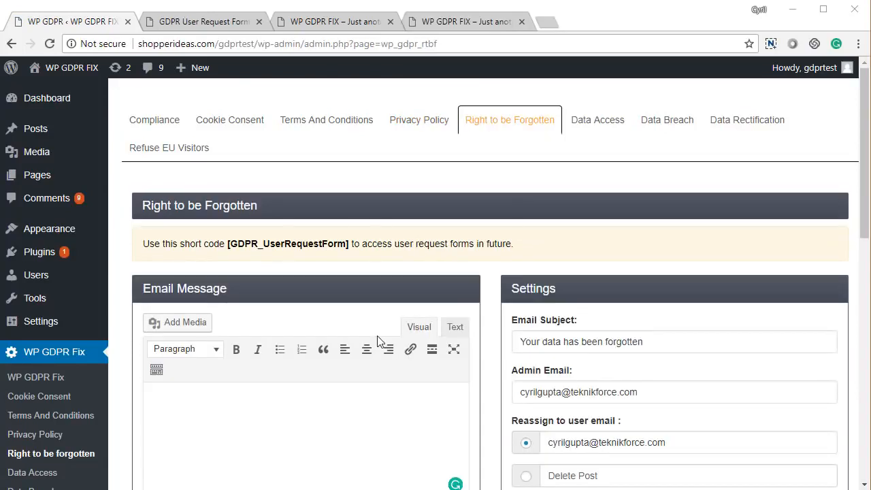
Fill the Right to be Forgotten email message with default text and scroll to the Request List.
scroll(313, 245, "down", 3)
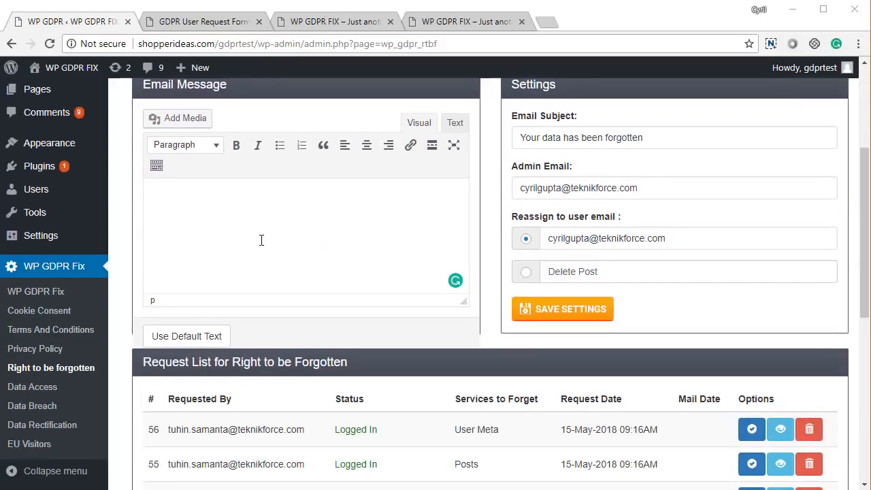
left_click(214, 335)
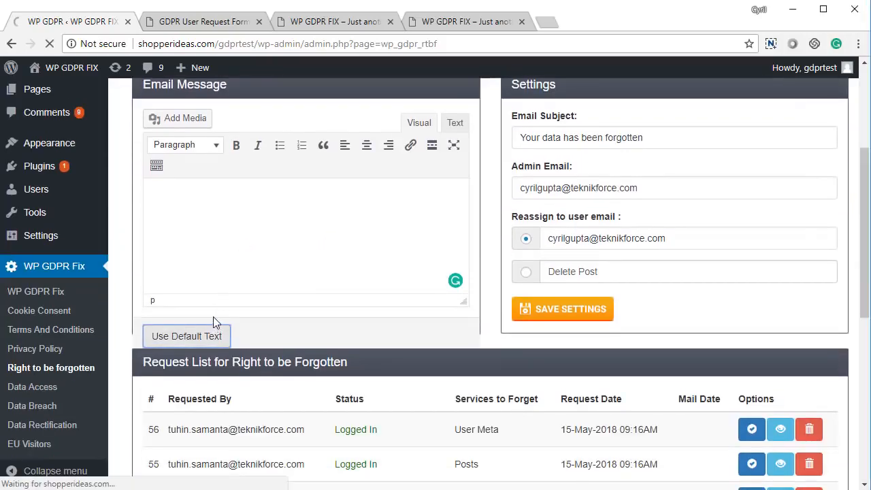
scroll(215, 318, "down", 2)
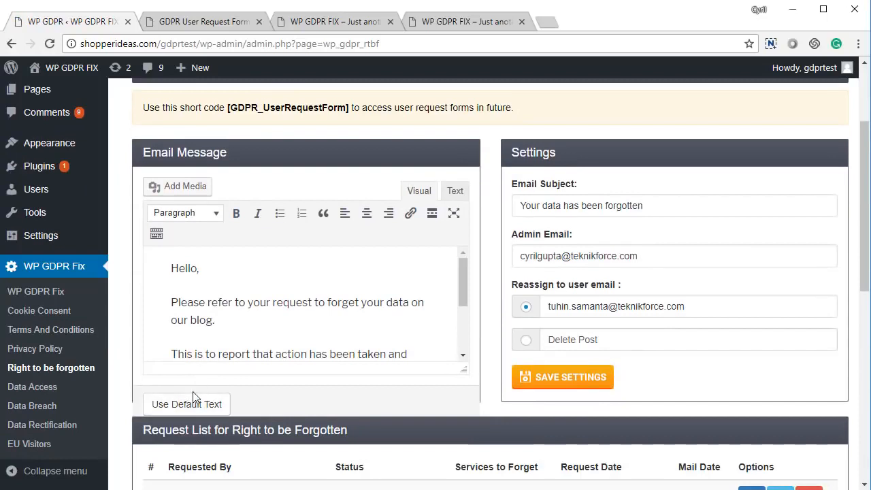
scroll(260, 295, "down", 3)
scroll(262, 295, "up", 3)
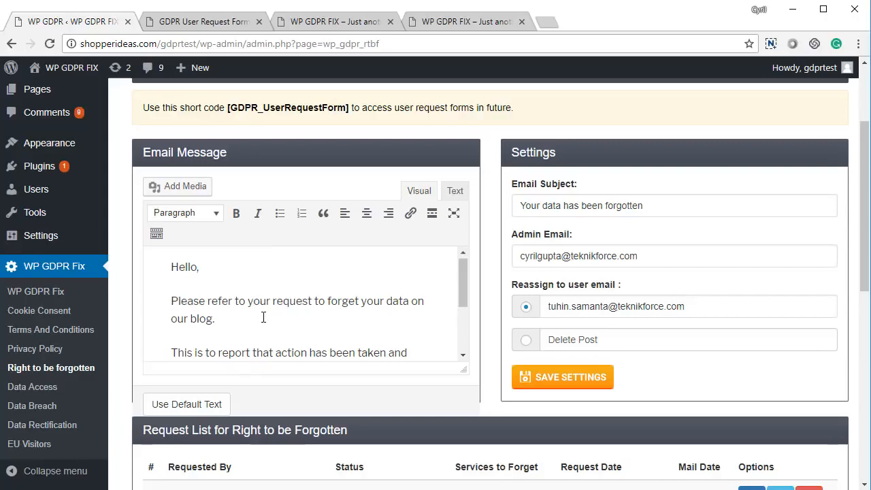
scroll(262, 296, "down", 3)
scroll(437, 310, "down", 5)
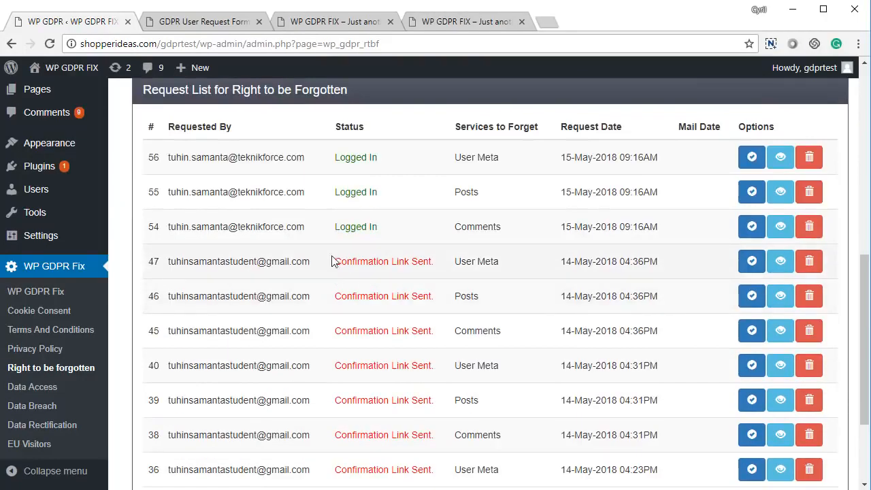
scroll(344, 315, "down", 2)
scroll(345, 315, "up", 5)
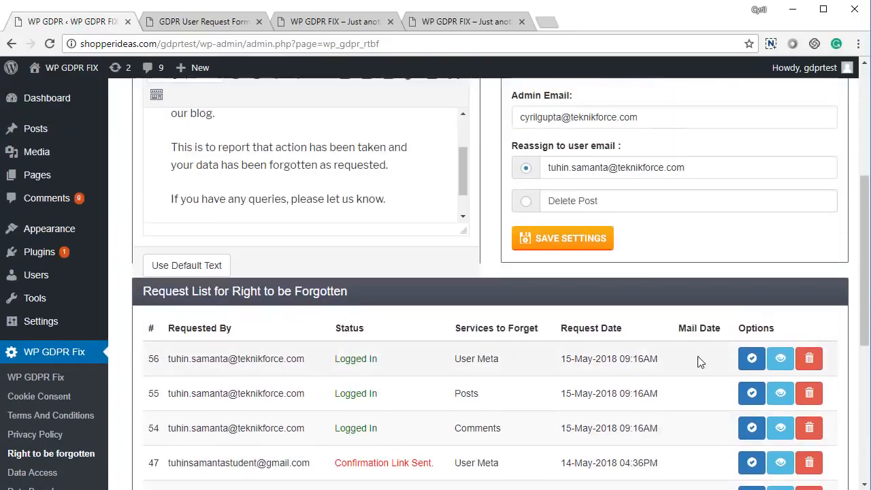
scroll(700, 361, "down", 2)
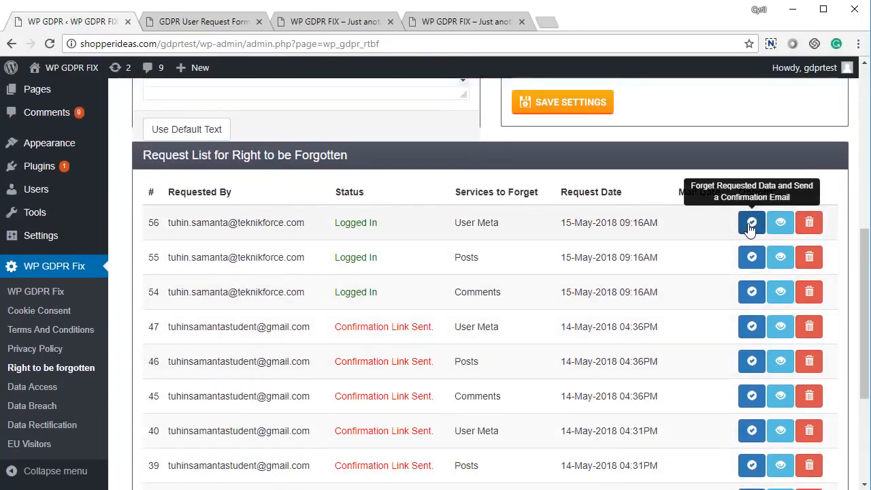
scroll(751, 225, "down", 1)
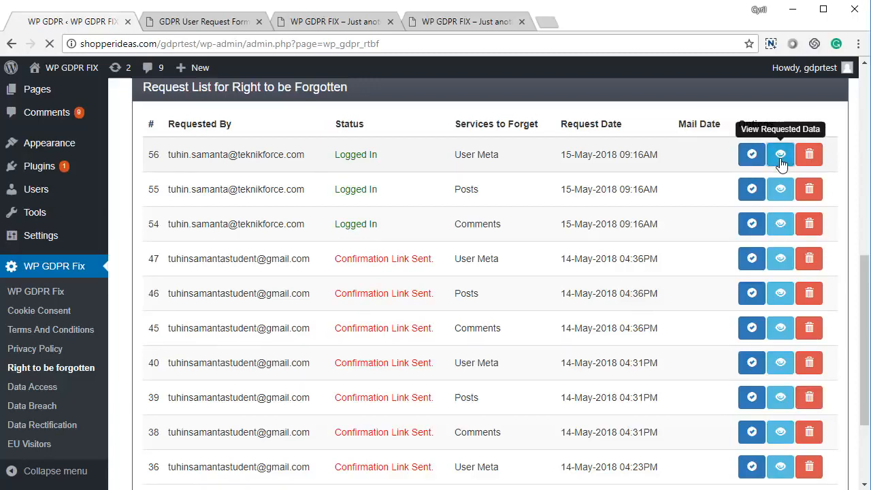
View request 56's stored user data, then go back to the request list.
left_click(780, 161)
scroll(288, 239, "down", 9)
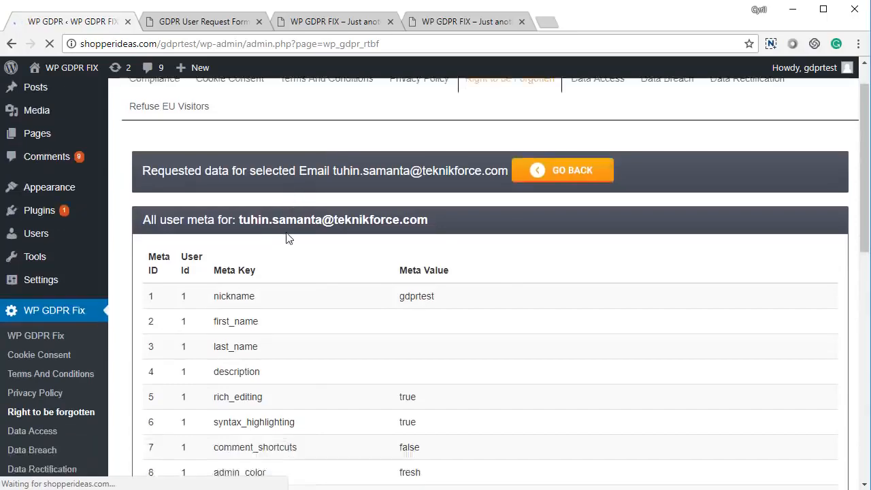
scroll(287, 235, "up", 3)
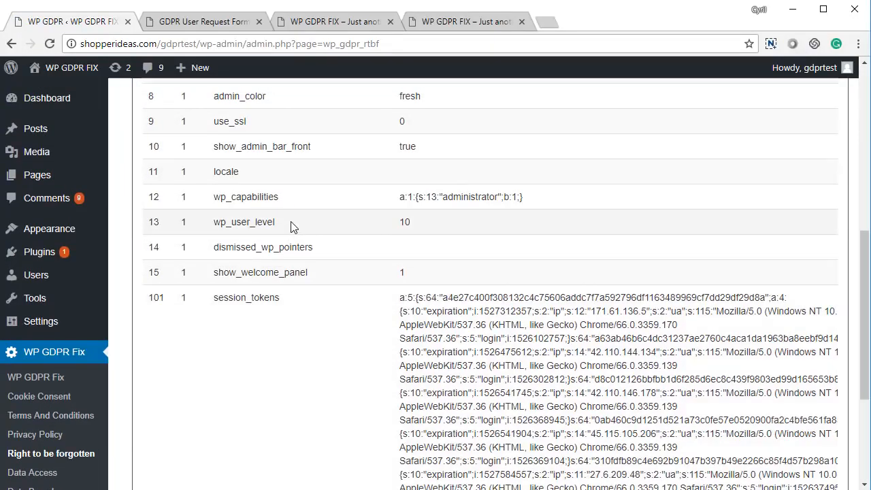
right_click(293, 226)
left_click(303, 231)
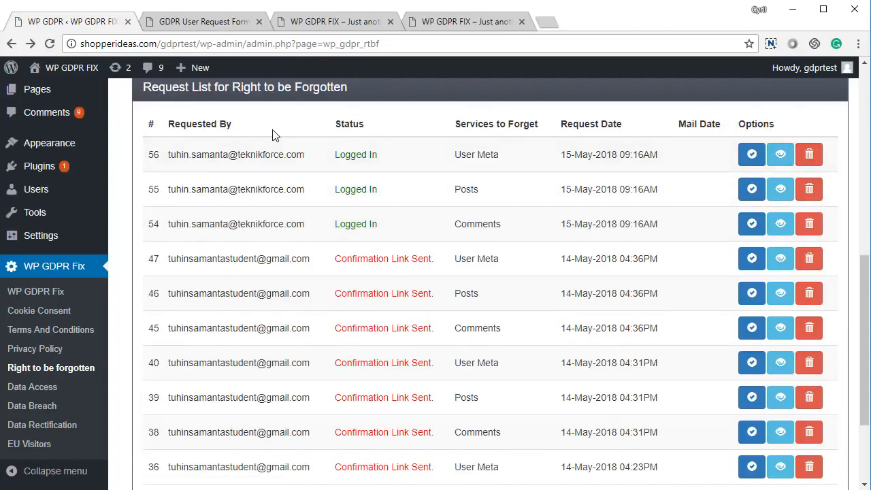
On the Forget Data Request form, tick WordPress Comments, Posts and User Data.
left_click(208, 26)
left_click(541, 208)
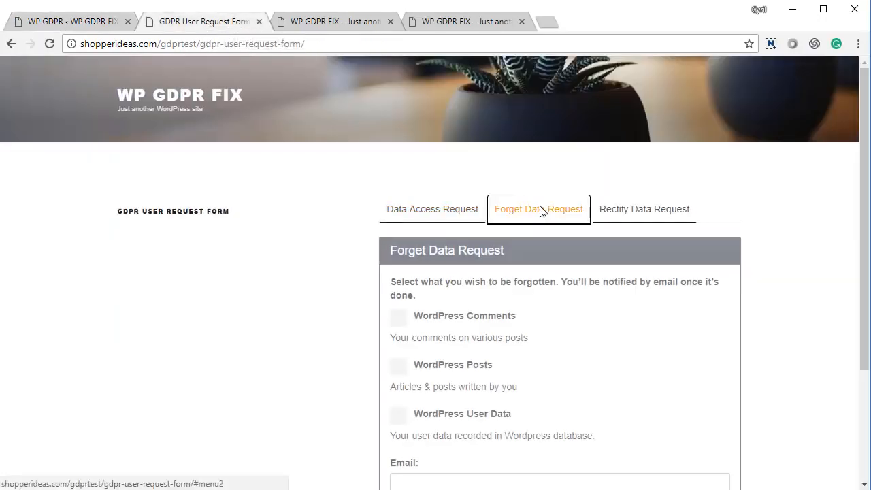
scroll(405, 285, "down", 2)
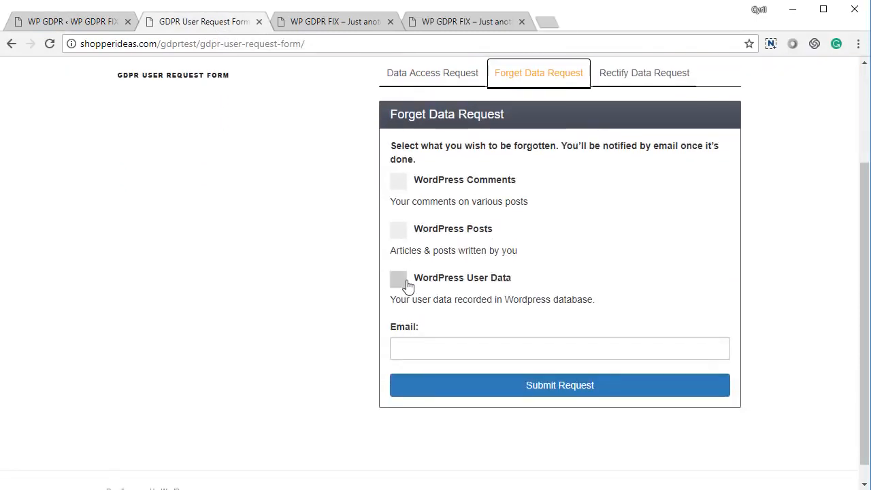
scroll(404, 286, "up", 1)
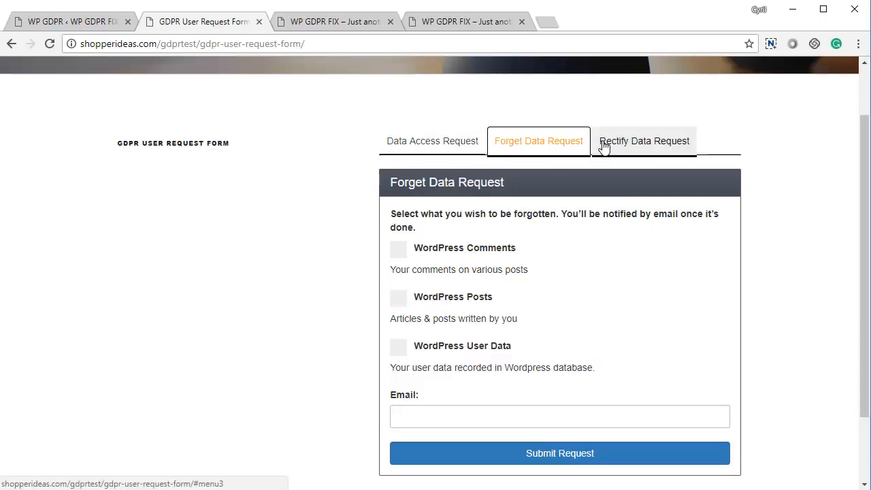
left_click(449, 250)
scroll(454, 205, "down", 1)
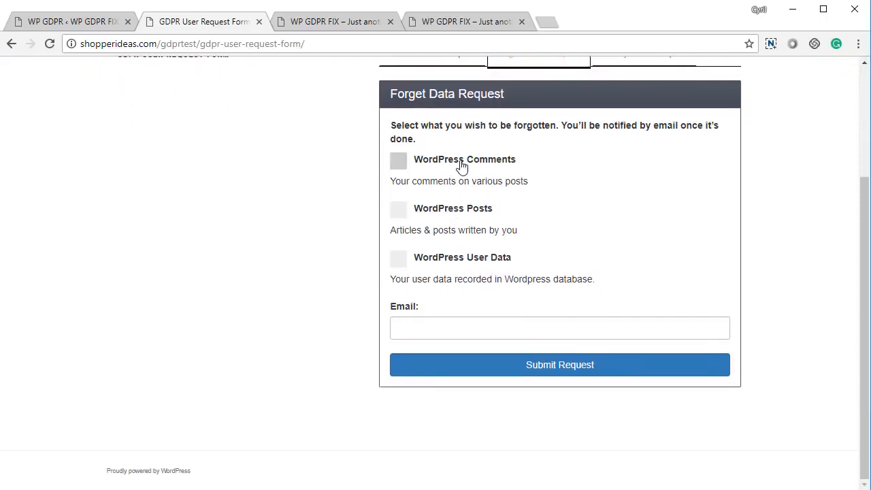
left_click(446, 213)
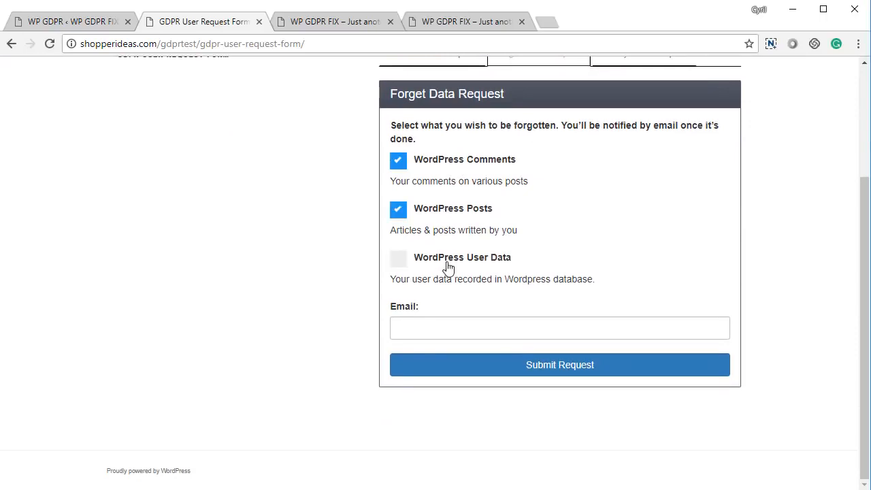
left_click(447, 266)
Enter the requester's e-mail, submit the request, dismiss the confirmation and return to admin.
left_click(435, 332)
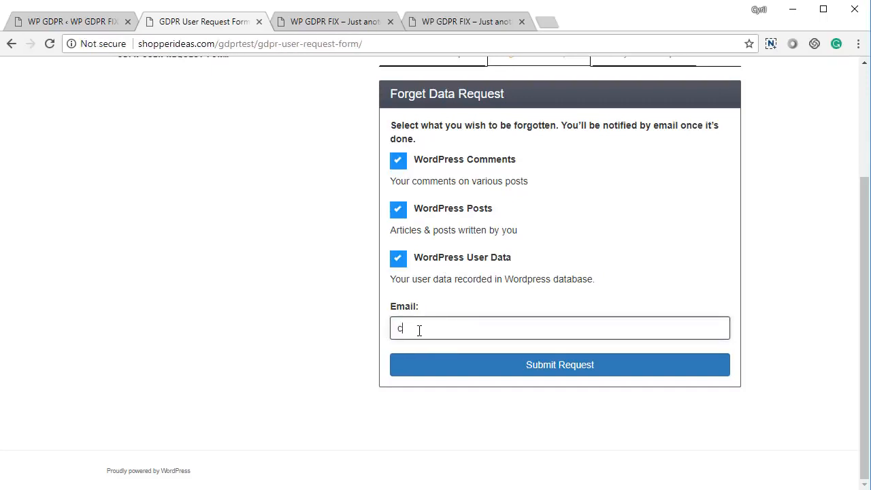
left_click(449, 361)
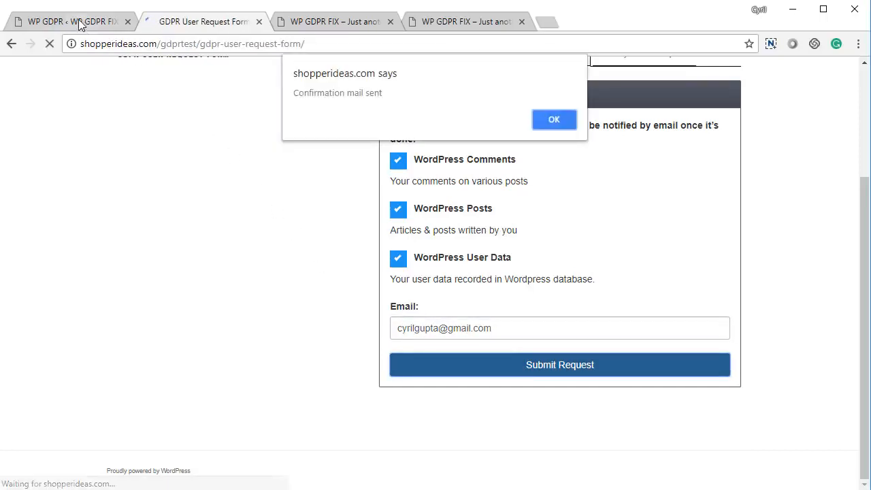
left_click(554, 118)
left_click(26, 22)
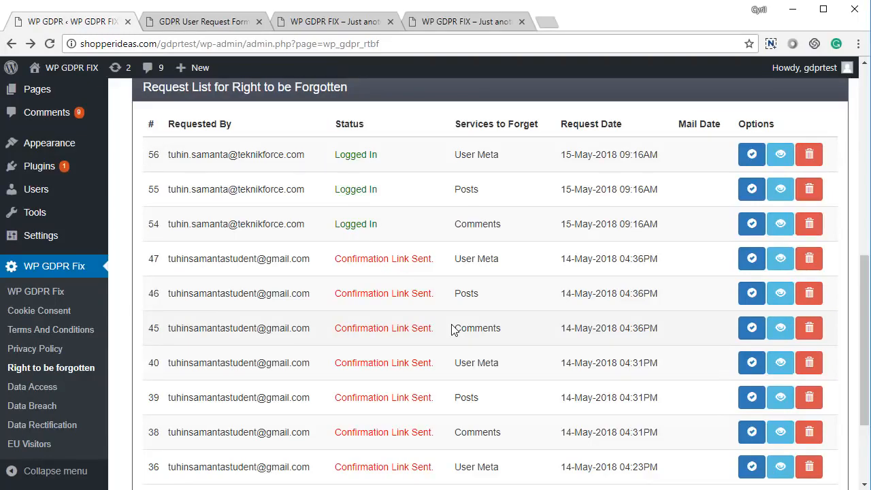
Review the Right to be Forgotten email message, highlighting the admin e-mail address in it.
scroll(449, 329, "up", 1)
scroll(445, 329, "down", 1)
scroll(394, 326, "up", 1)
scroll(389, 330, "down", 3)
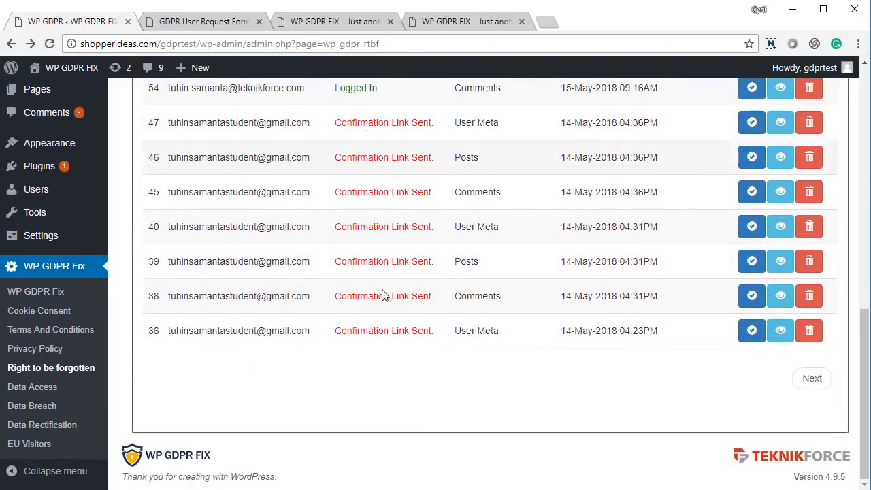
scroll(391, 320, "up", 5)
scroll(402, 350, "down", 3)
scroll(415, 333, "up", 3)
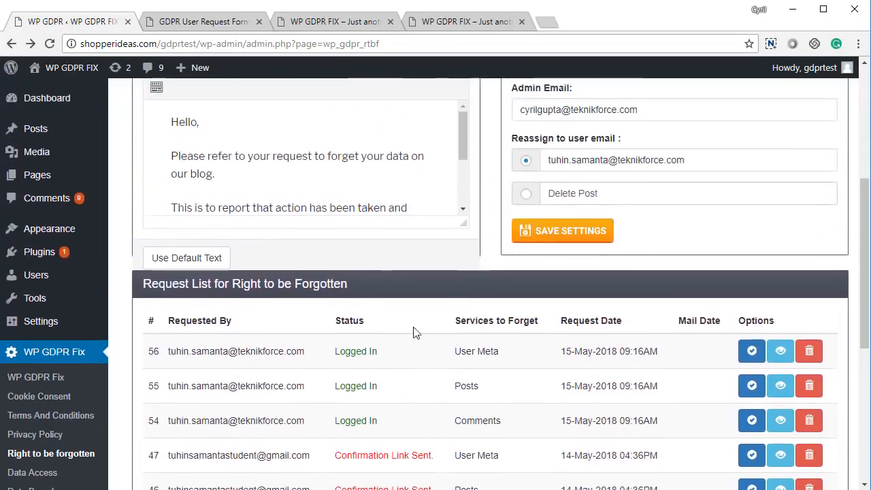
scroll(413, 332, "up", 3)
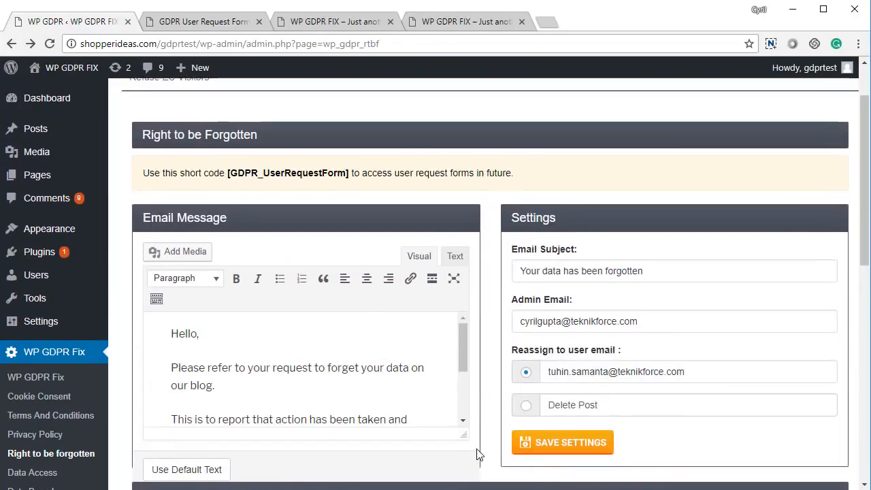
left_click(344, 383)
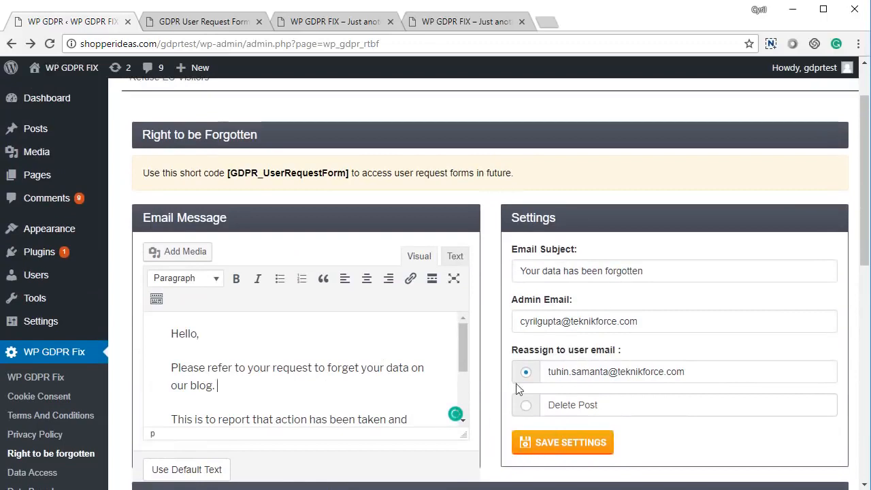
left_click_drag(643, 270, 477, 309)
left_click_drag(642, 320, 523, 318)
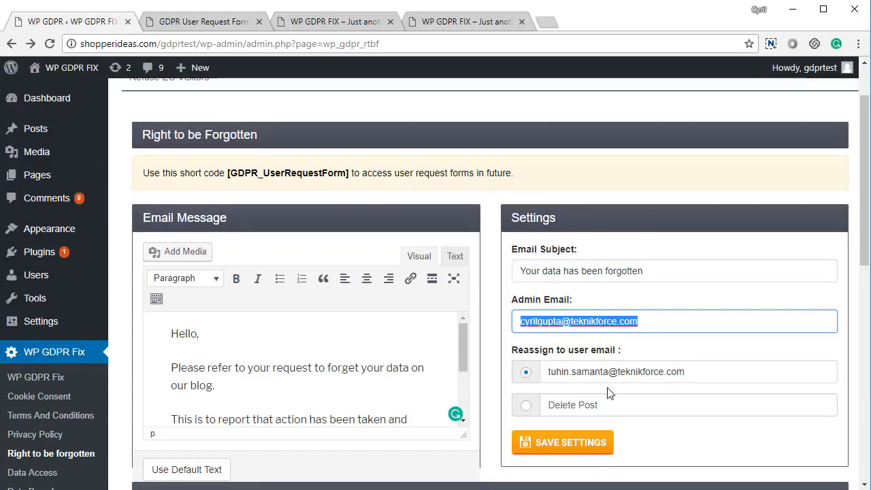
left_click(525, 411)
Keep forgotten users' posts reassigned to a user instead of deleted, and save the settings.
left_click(530, 409)
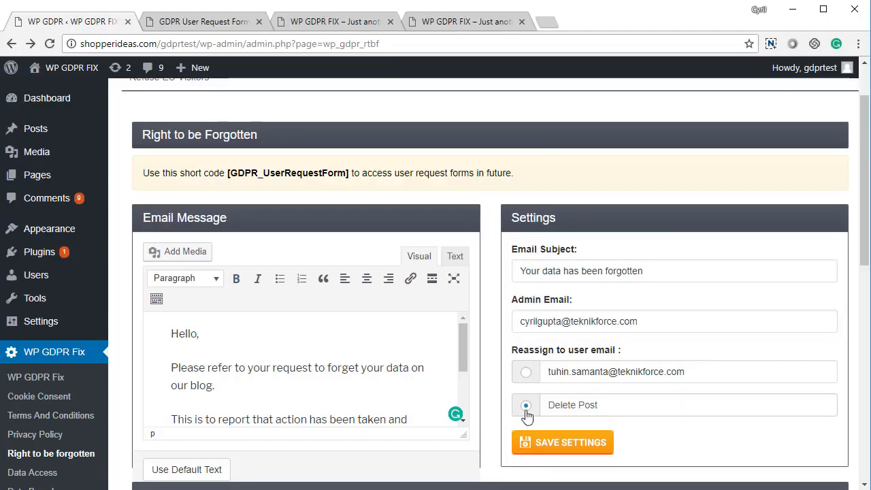
left_click(527, 374)
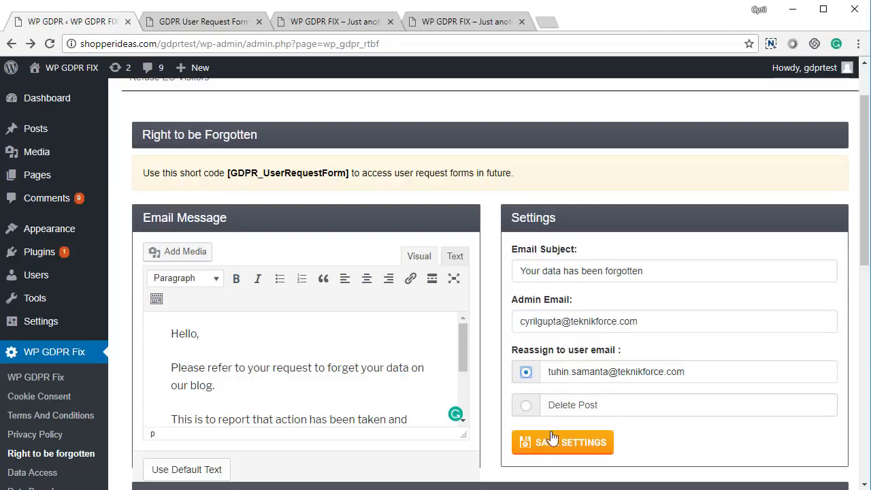
left_click(554, 444)
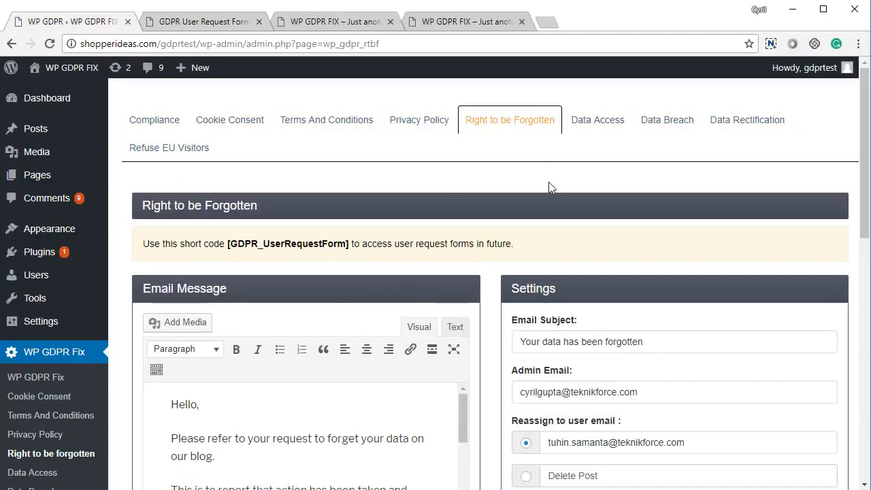
left_click(601, 126)
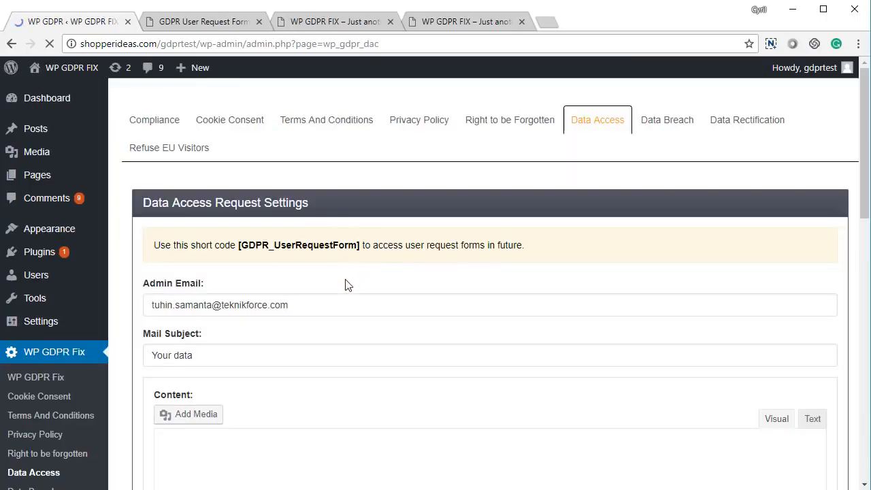
Scroll through the Data Access settings and requests list, then switch to the GDPR User Request Form page.
scroll(345, 284, "down", 5)
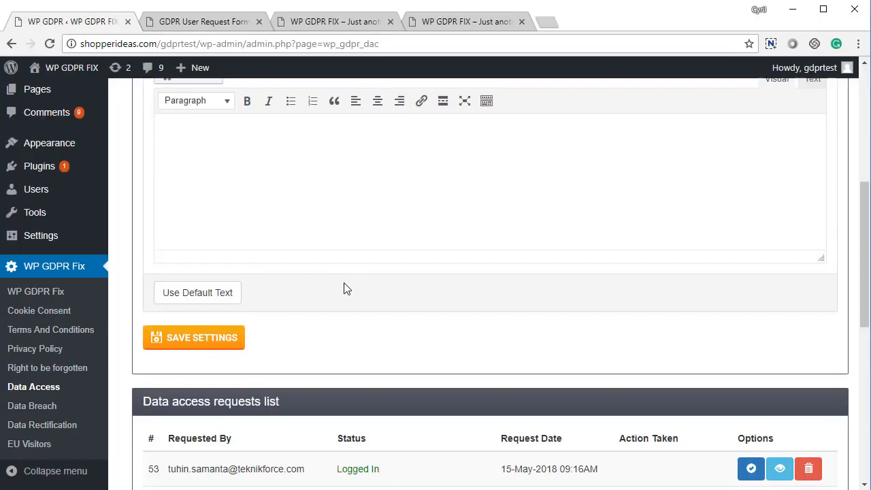
scroll(345, 286, "up", 5)
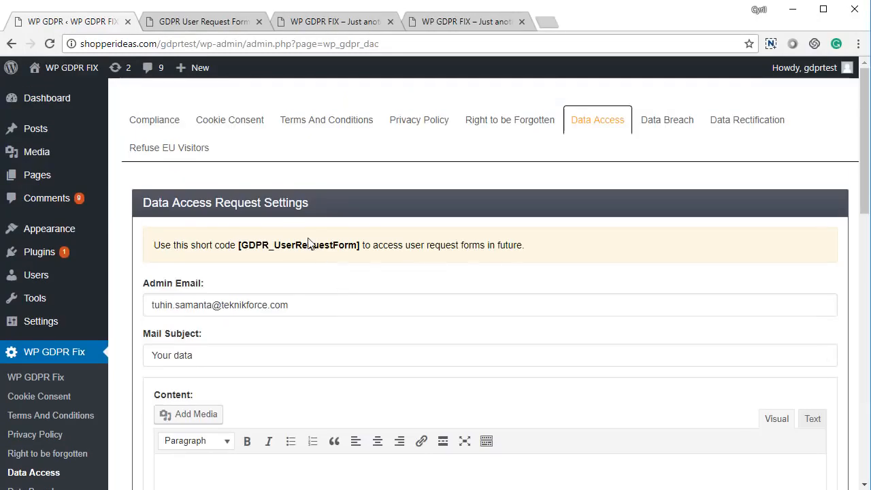
left_click(211, 22)
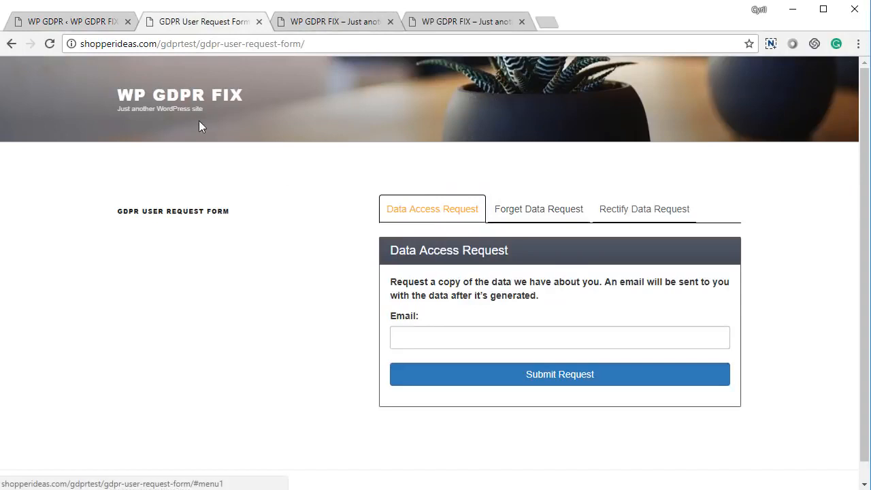
Submit a Data Access Request with the requester's e-mail address, then go back to the admin page.
left_click(413, 212)
left_click(443, 337)
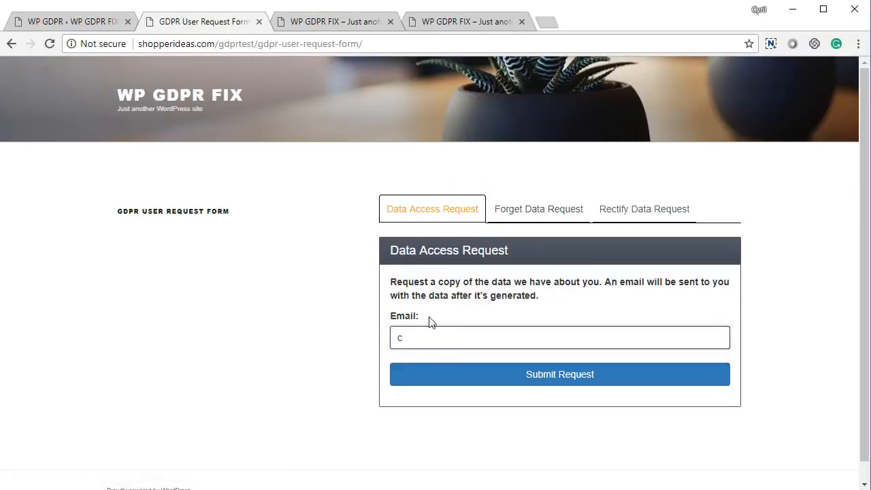
left_click(564, 382)
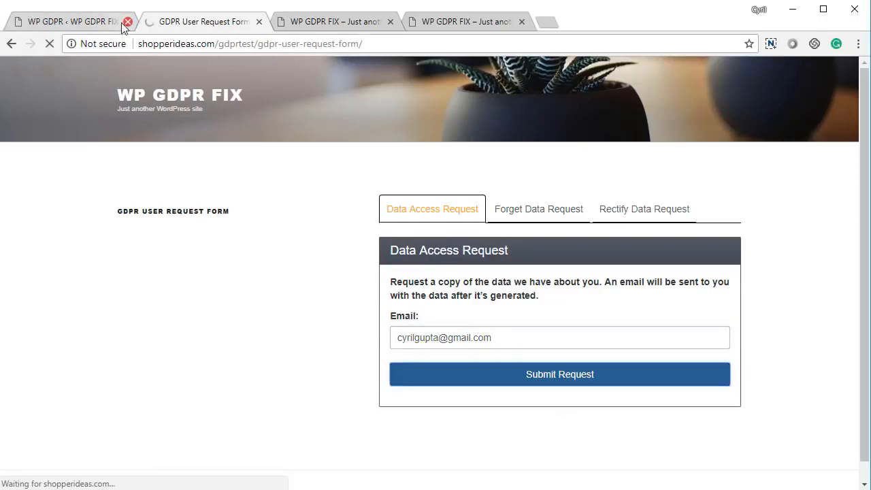
left_click(113, 25)
scroll(408, 333, "down", 10)
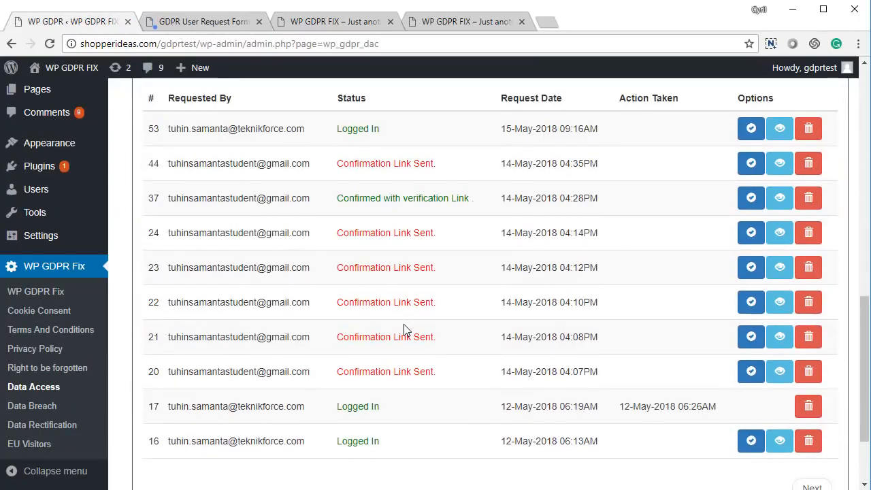
Reload the Data Access page and highlight new request 63 with status Confirmation Link Sent.
key("F5")
scroll(301, 331, "up", 5)
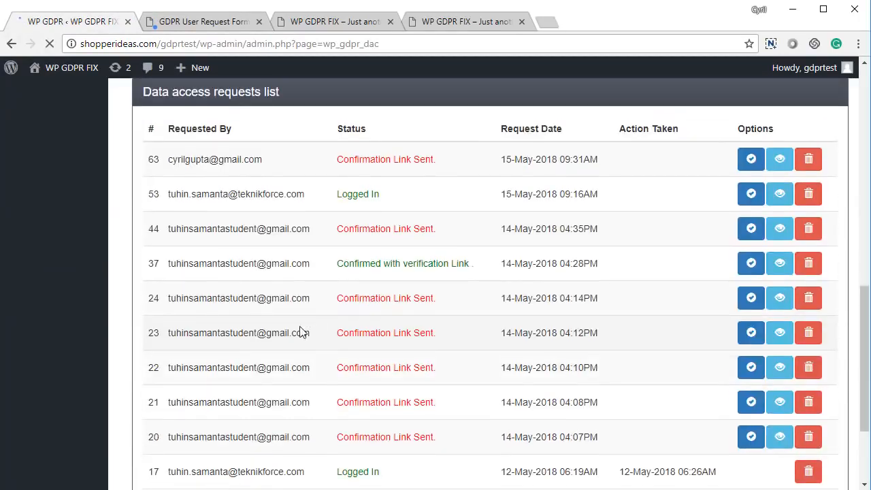
left_click_drag(218, 426, 551, 441)
left_click_drag(391, 428, 470, 427)
left_click(470, 427)
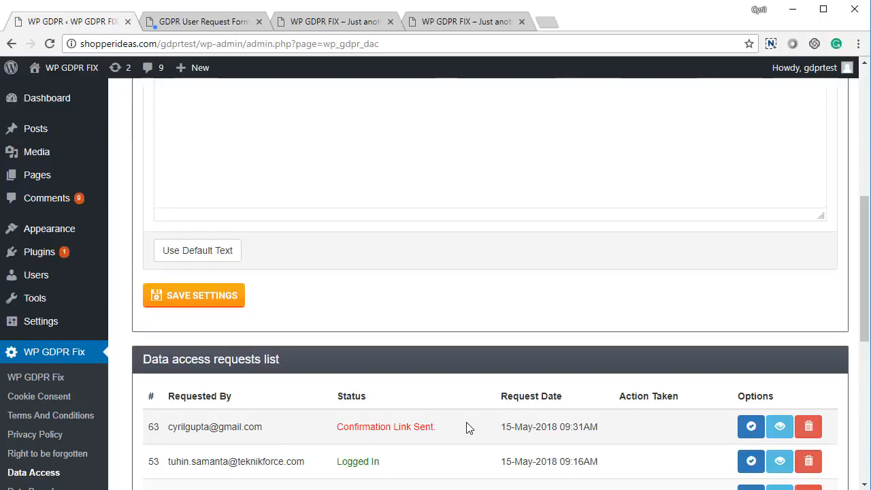
Fill the Data Access email content with the default text.
scroll(473, 463, "up", 5)
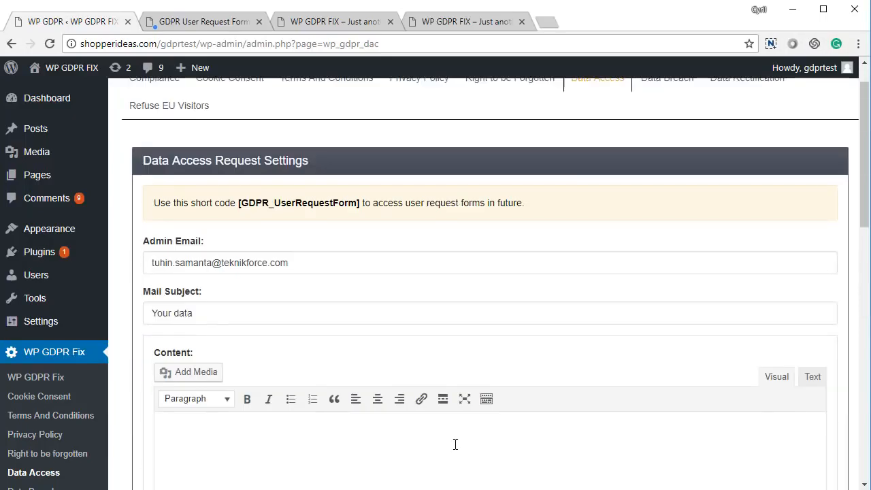
scroll(292, 362, "down", 3)
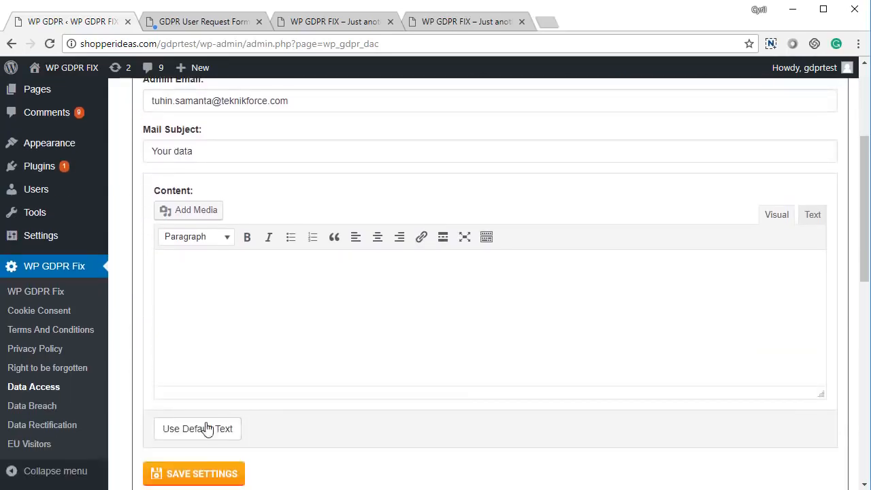
left_click(198, 436)
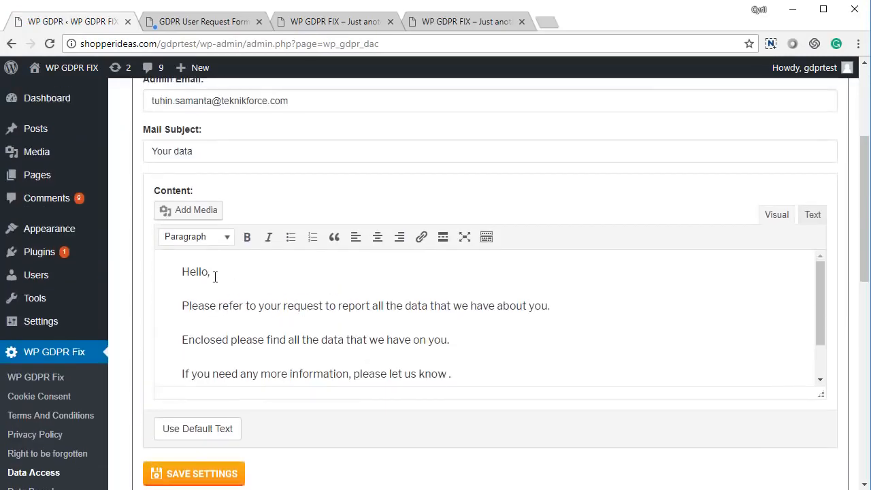
Send the requested data for a request in the Data Access requests list.
scroll(272, 255, "down", 6)
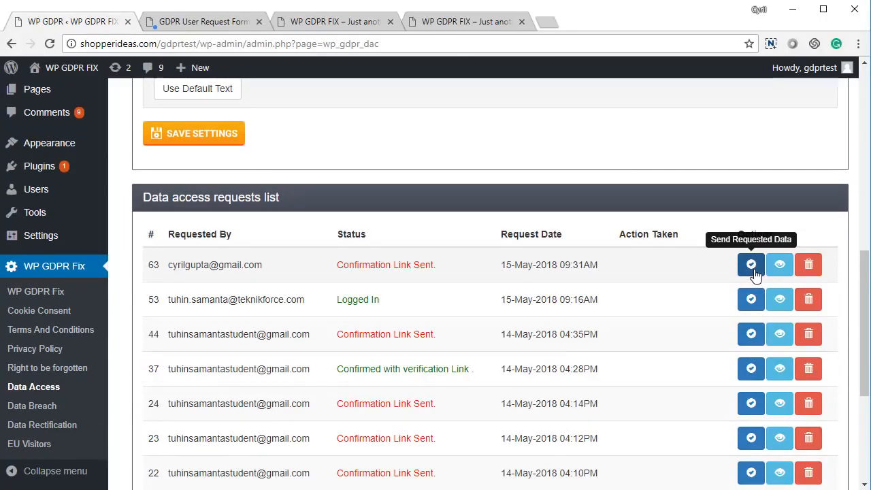
left_click(753, 266)
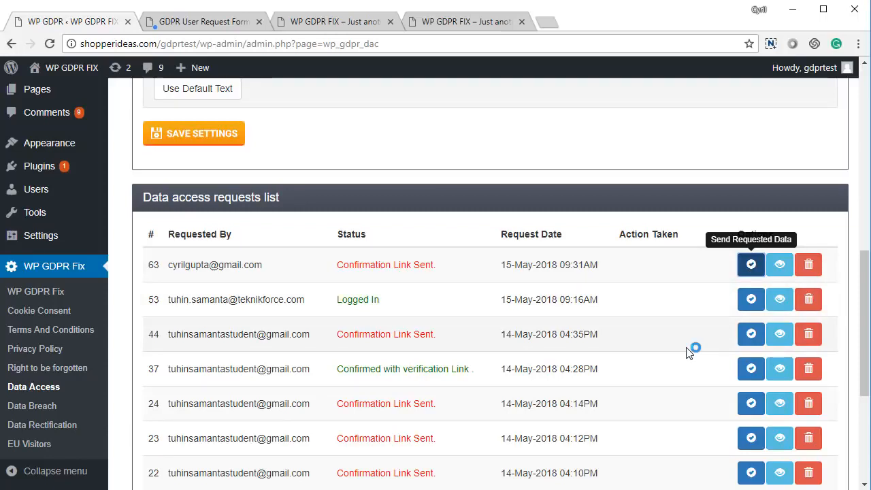
scroll(453, 359, "up", 8)
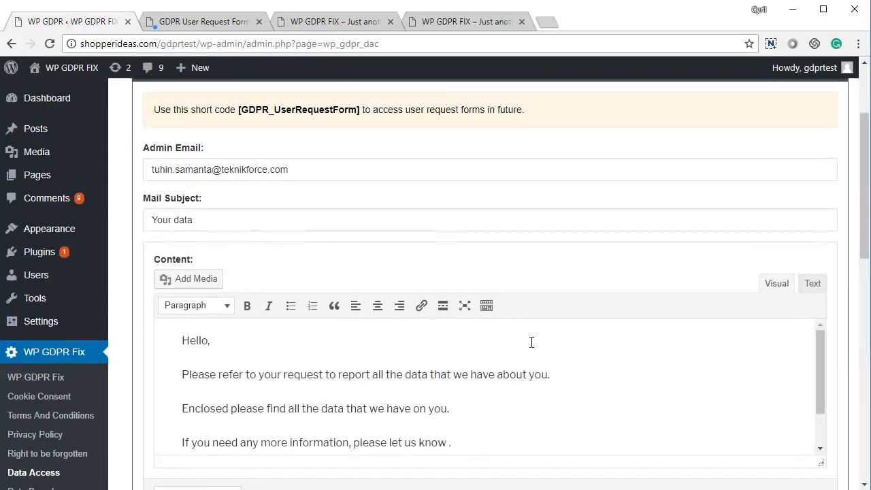
left_click(669, 119)
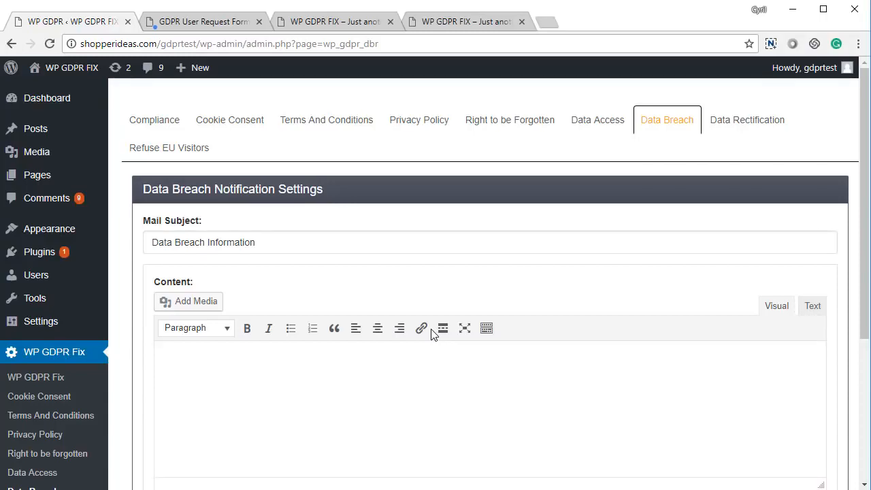
Fill the data breach email with the default text and save the Data Breach settings.
scroll(166, 340, "down", 2)
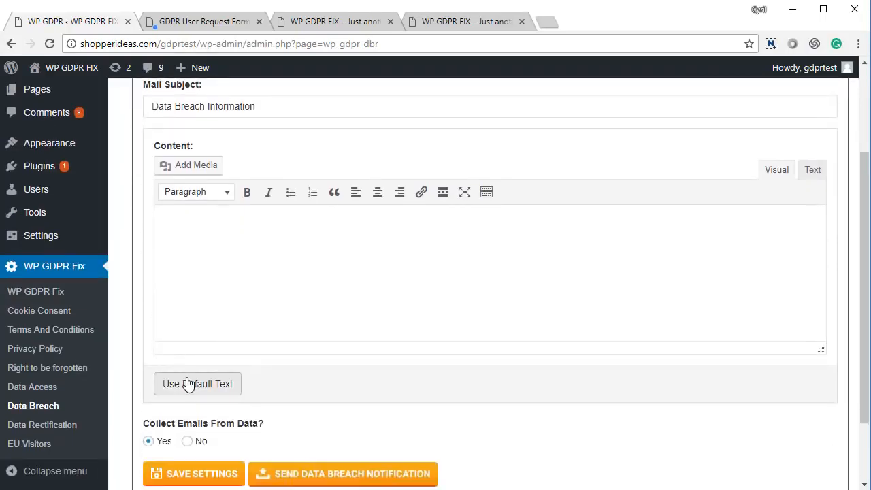
left_click(185, 383)
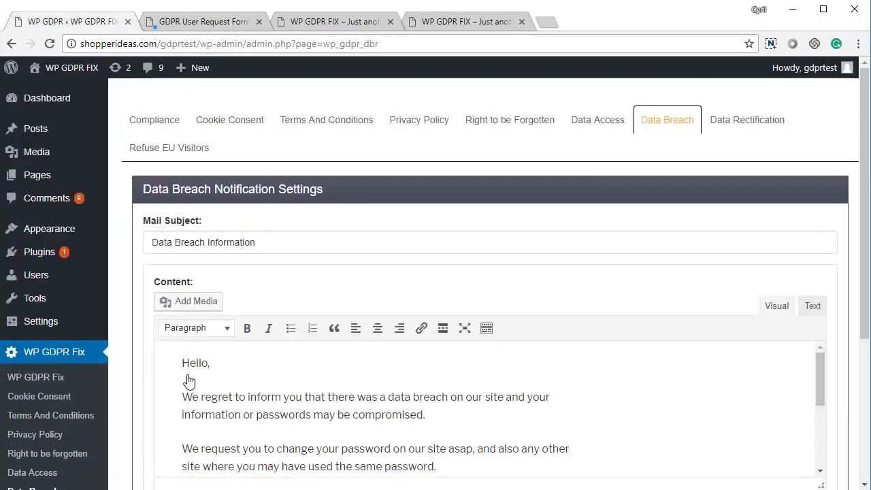
scroll(202, 365, "down", 5)
scroll(239, 305, "down", 2)
scroll(240, 297, "up", 1)
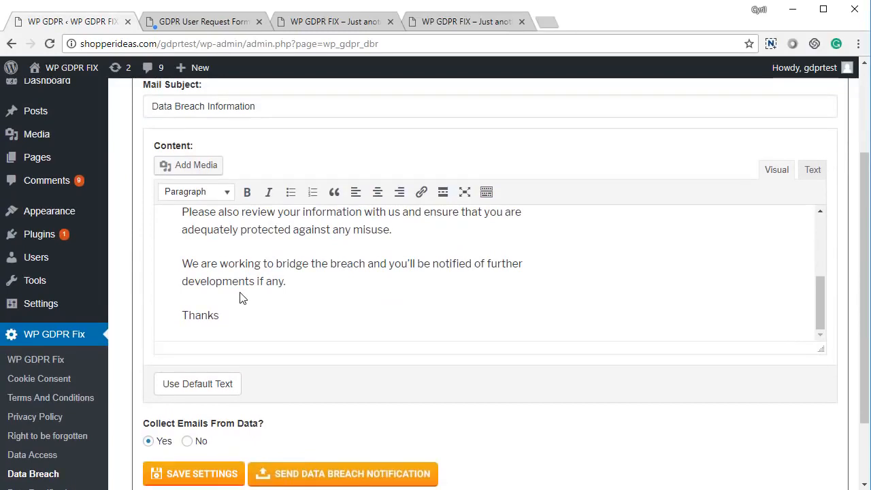
scroll(239, 298, "down", 2)
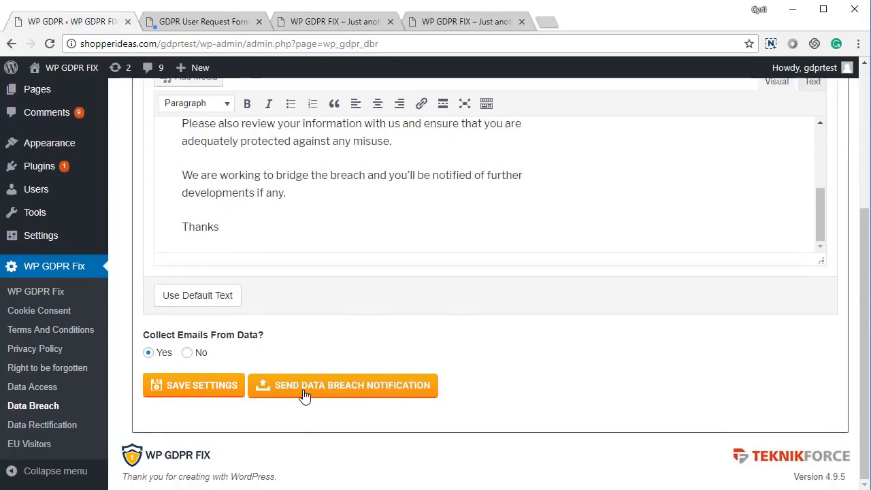
left_click(210, 392)
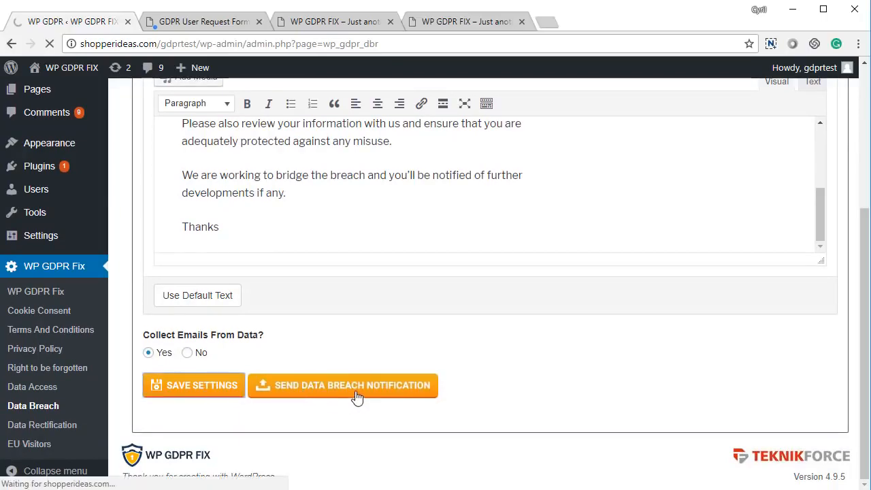
Start the data breach notification to list the six collected user e-mail addresses.
scroll(354, 397, "down", 5)
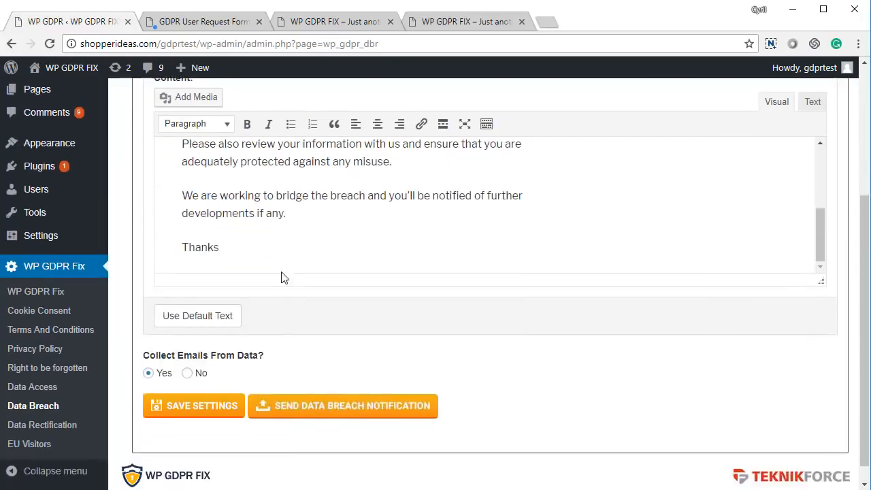
left_click(355, 407)
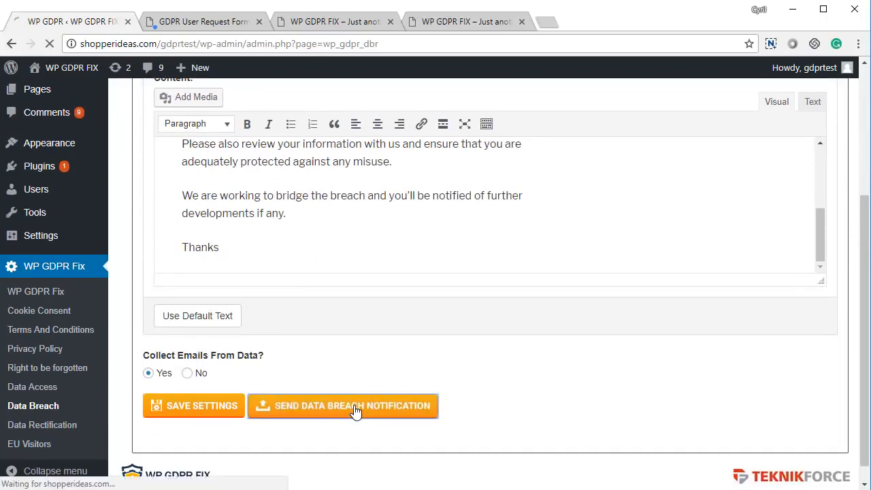
scroll(297, 284, "down", 2)
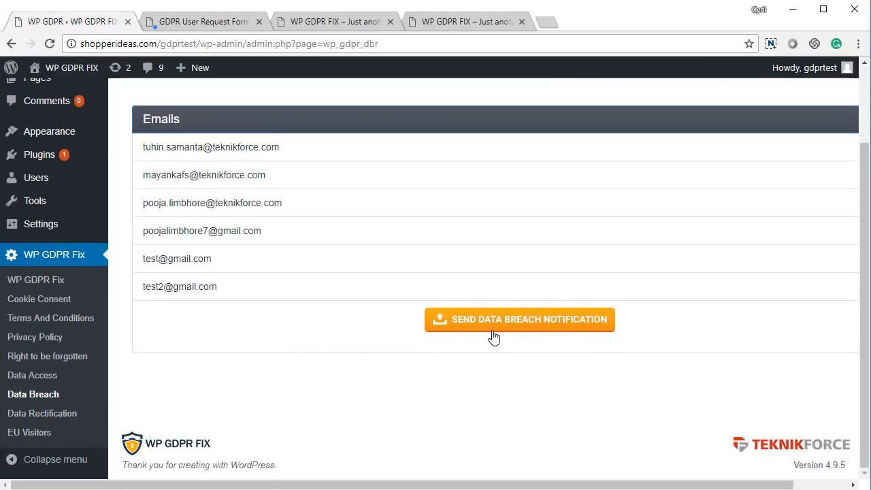
right_click(271, 364)
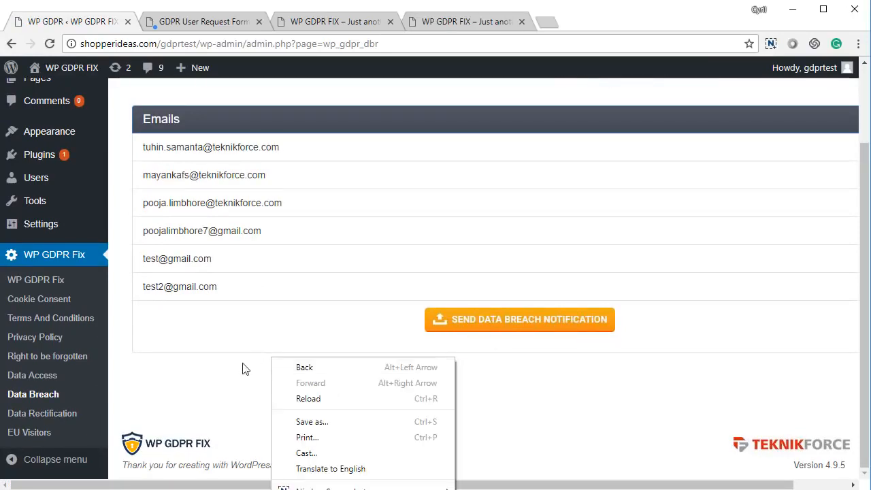
scroll(245, 367, "up", 1)
scroll(294, 390, "up", 1)
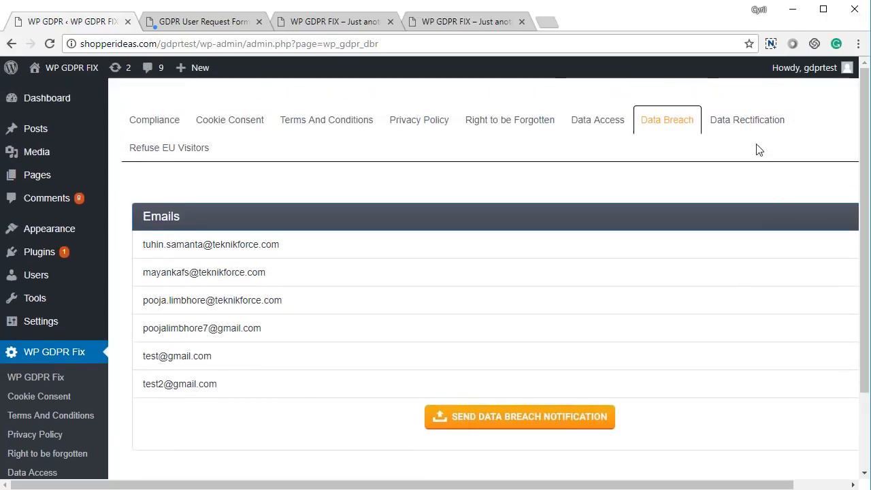
Put the default rectification notice into the Data Rectification email content and save the settings.
left_click(741, 133)
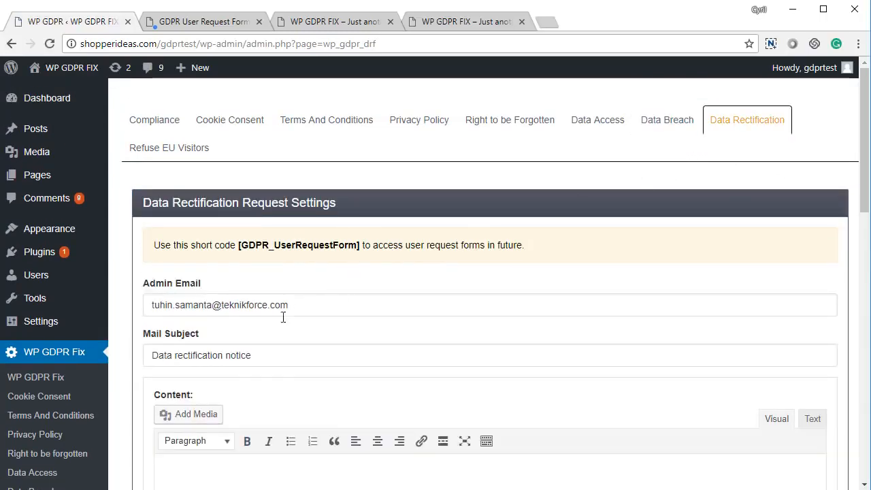
scroll(284, 317, "down", 4)
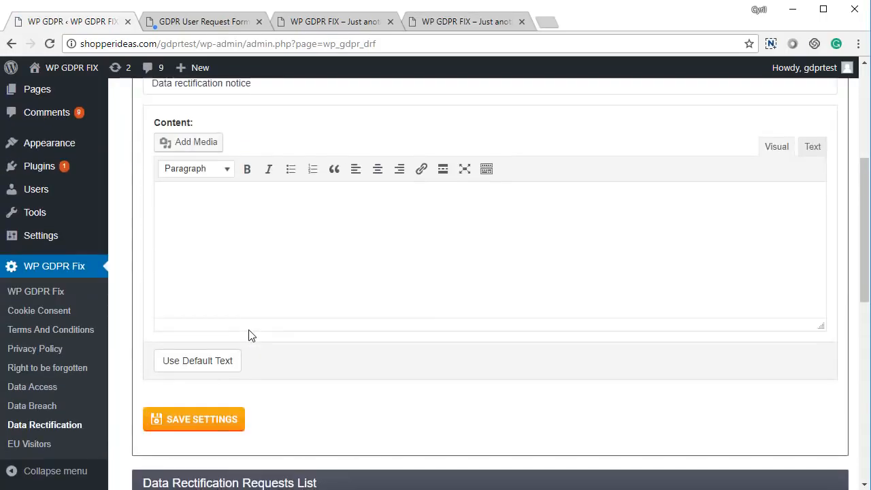
left_click(228, 362)
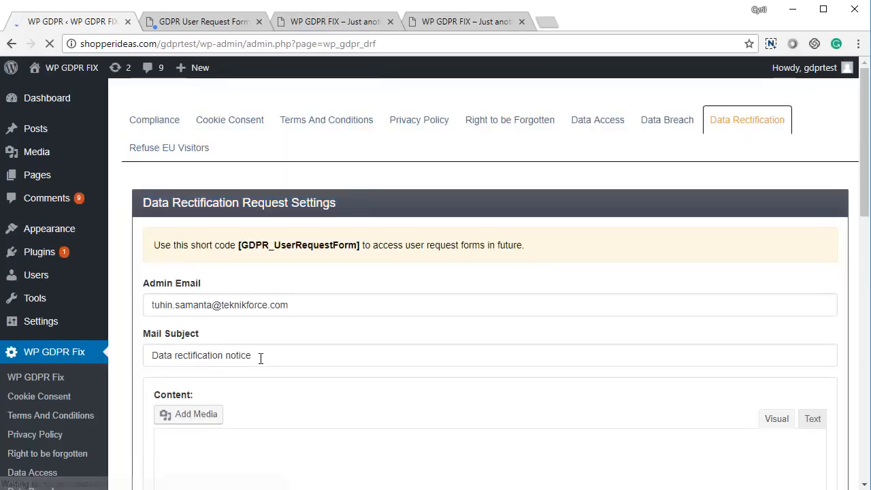
scroll(212, 318, "up", 4)
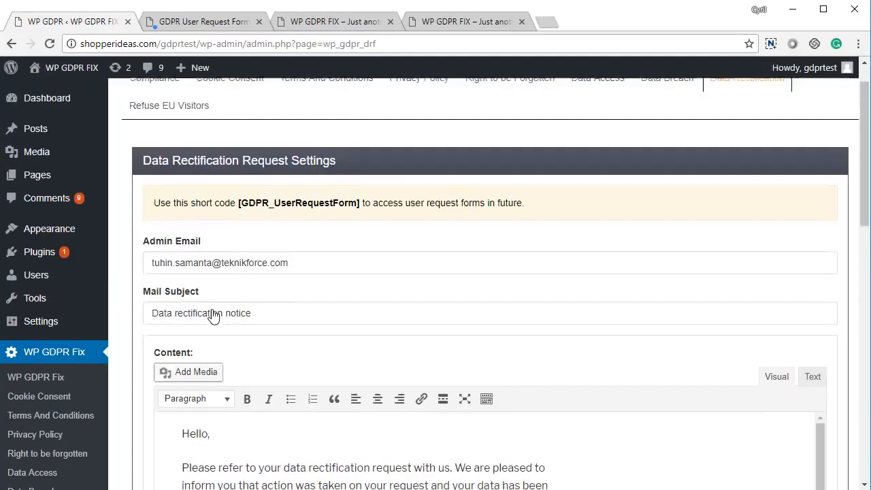
scroll(232, 325, "down", 3)
scroll(230, 325, "down", 2)
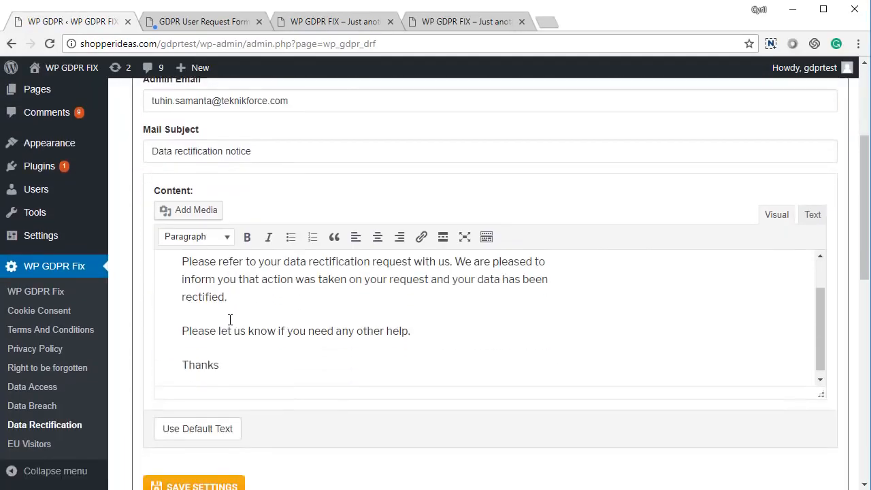
scroll(214, 317, "down", 3)
left_click(213, 285)
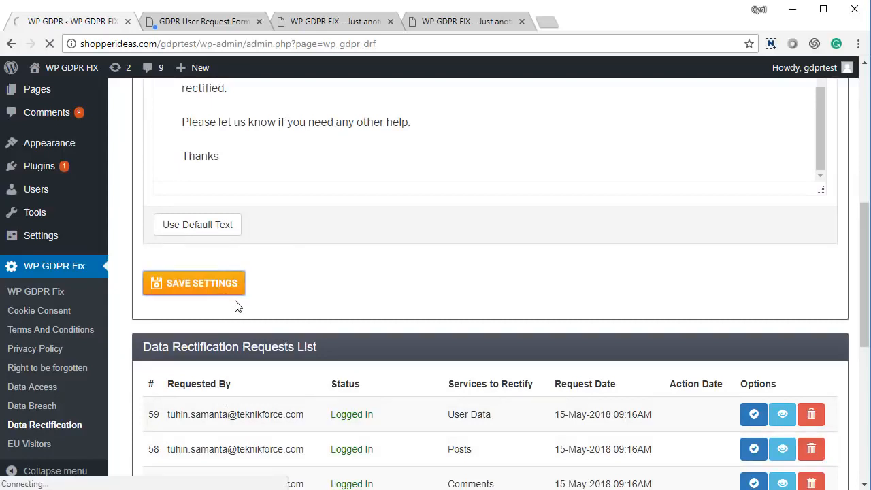
scroll(316, 334, "down", 5)
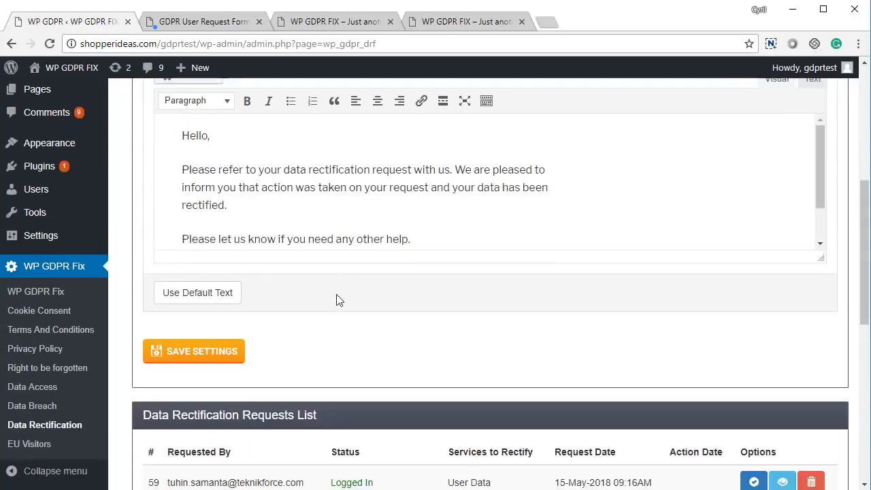
scroll(329, 300, "down", 2)
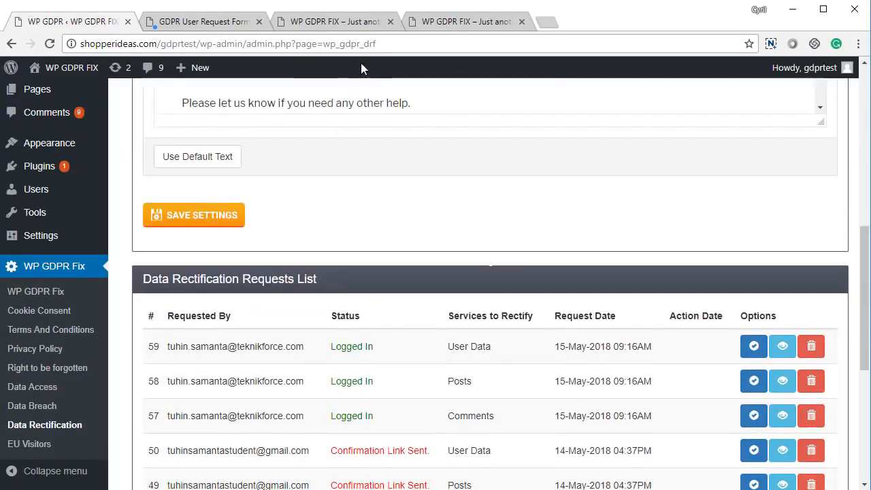
On the Rectify Data Request form, tick User Data, describe the name change and submit.
left_click(240, 28)
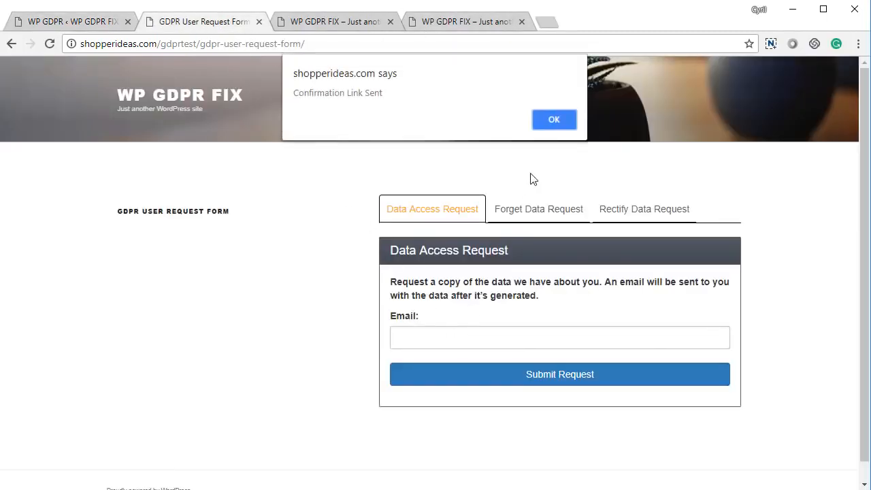
left_click(550, 132)
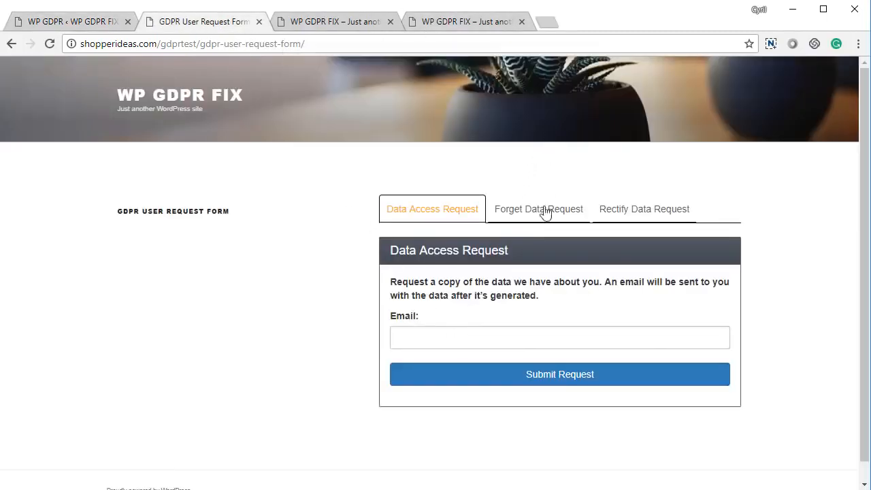
left_click(643, 211)
left_click(442, 283)
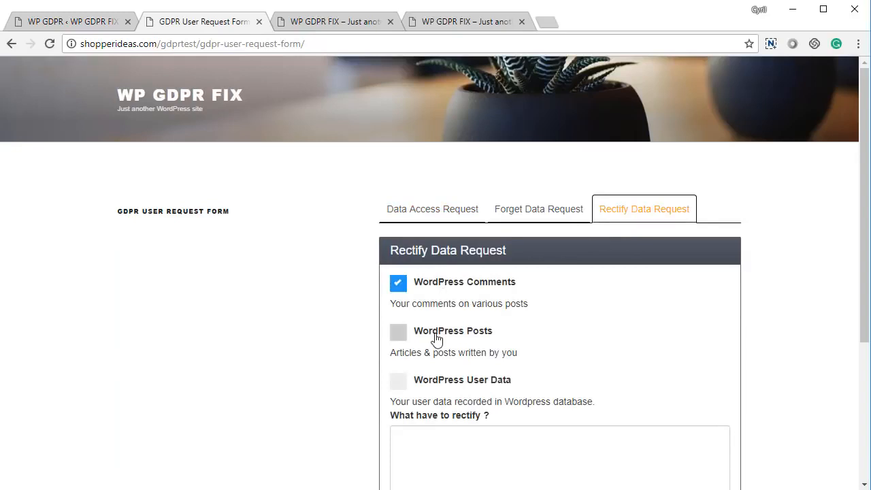
left_click(435, 334)
scroll(440, 358, "down", 2)
left_click(456, 244)
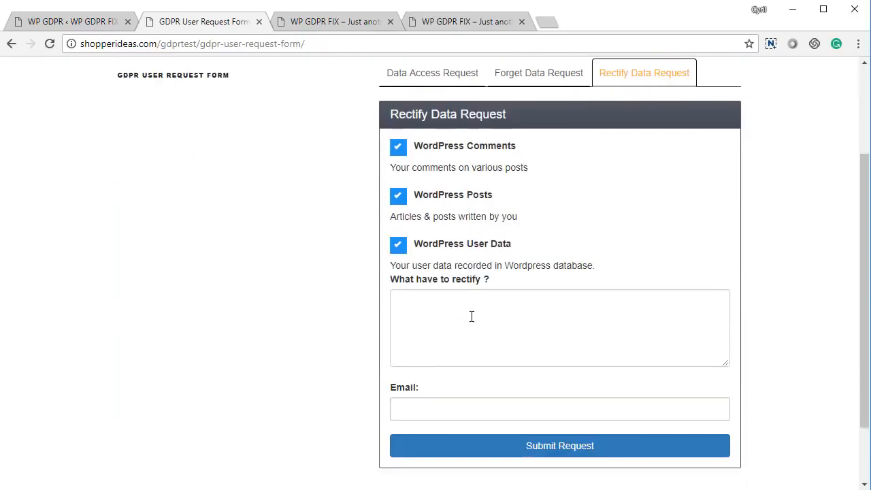
left_click(472, 317)
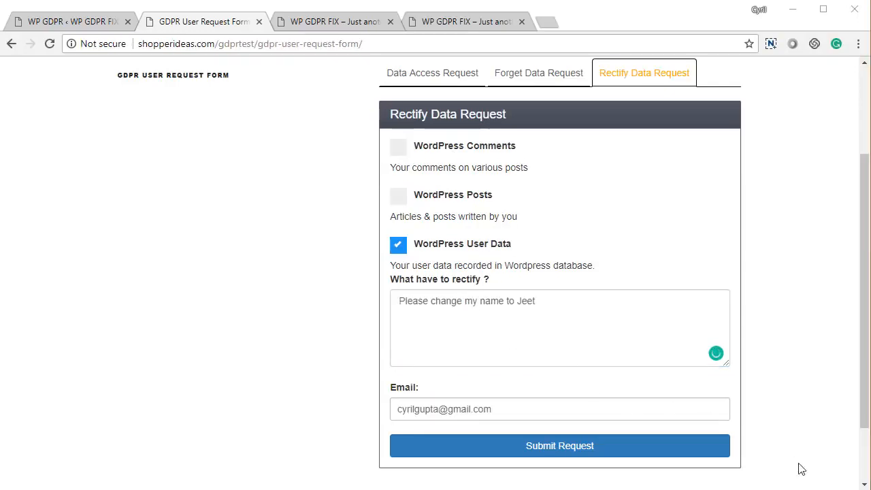
left_click(677, 453)
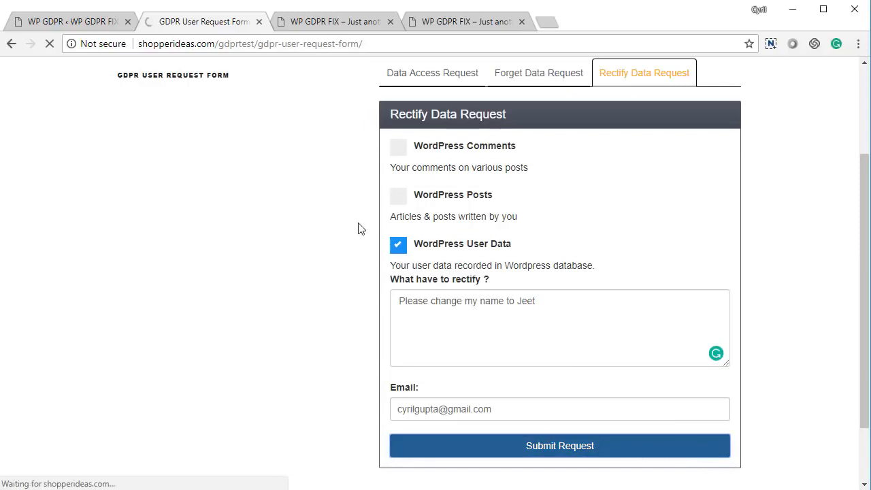
left_click(72, 22)
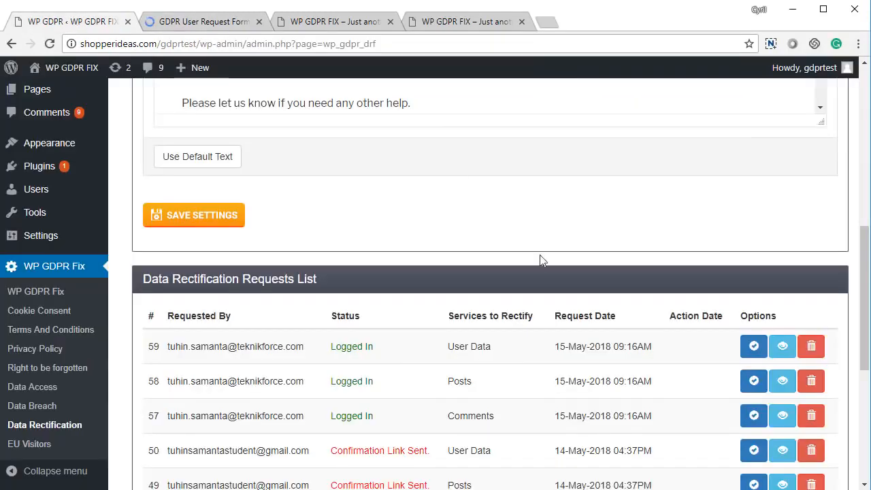
Reload the Data Rectification page so the new request 64 appears in the list.
scroll(540, 258, "up", 10)
scroll(515, 285, "up", 2)
right_click(319, 184)
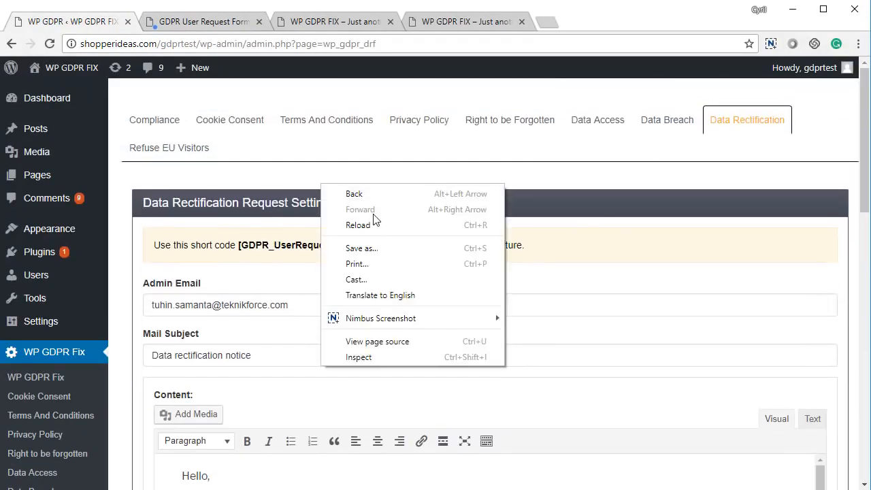
left_click(375, 225)
scroll(387, 331, "down", 12)
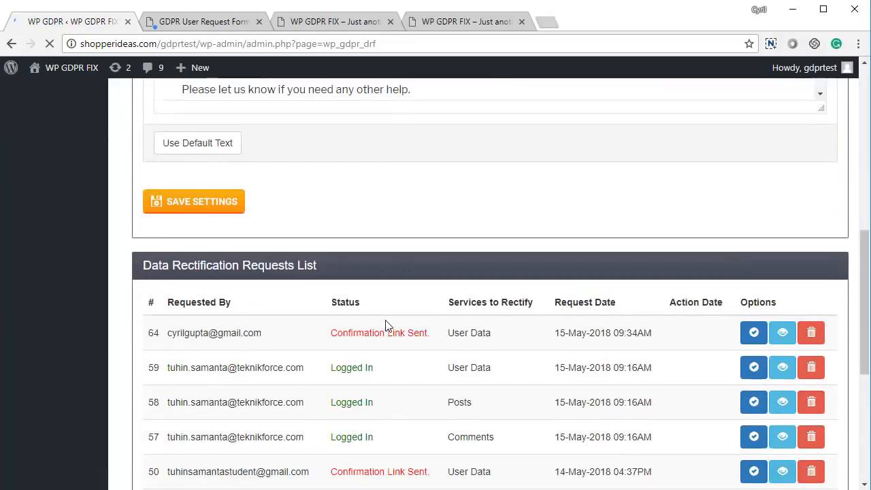
scroll(333, 209, "up", 1)
View request 64's details, showing the name-change request and 'User does not exist.'.
left_click_drag(200, 195, 562, 208)
left_click(581, 215)
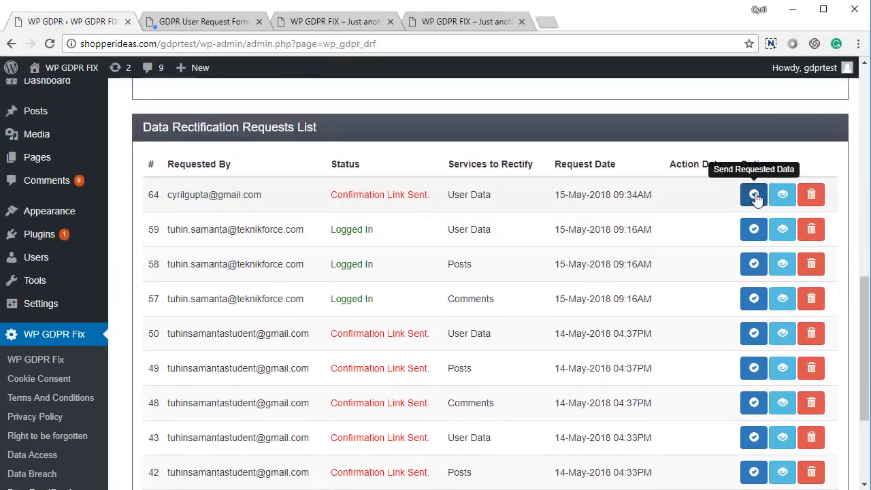
left_click(781, 195)
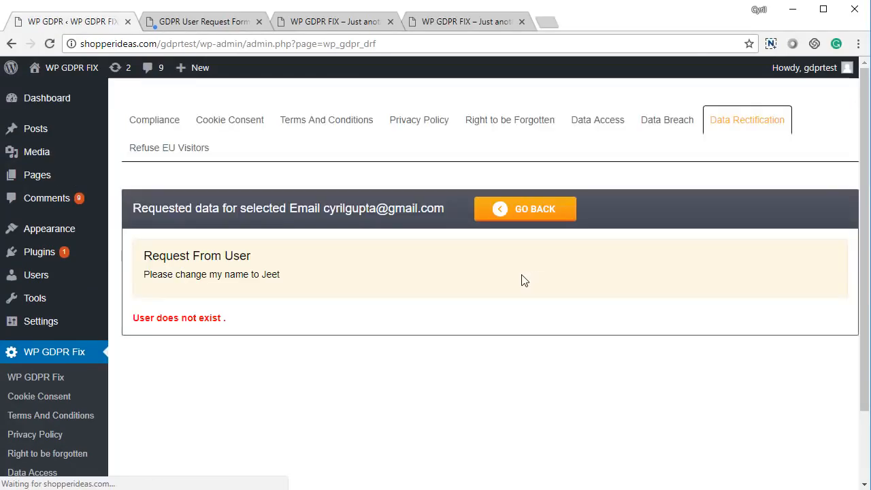
left_click(185, 147)
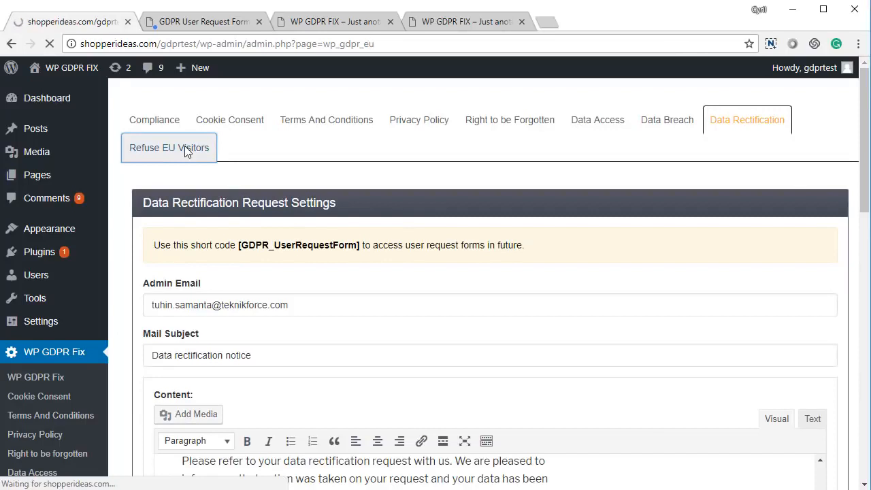
Save Refuse EU Visitors with 'Do not accept traffic from EU countries' unticked and no redirect URL.
scroll(391, 320, "down", 5)
scroll(391, 321, "up", 4)
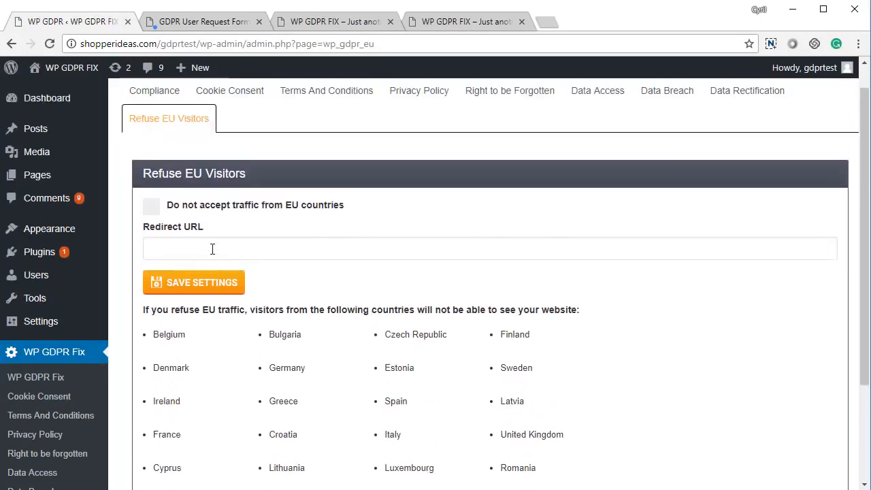
left_click(152, 208)
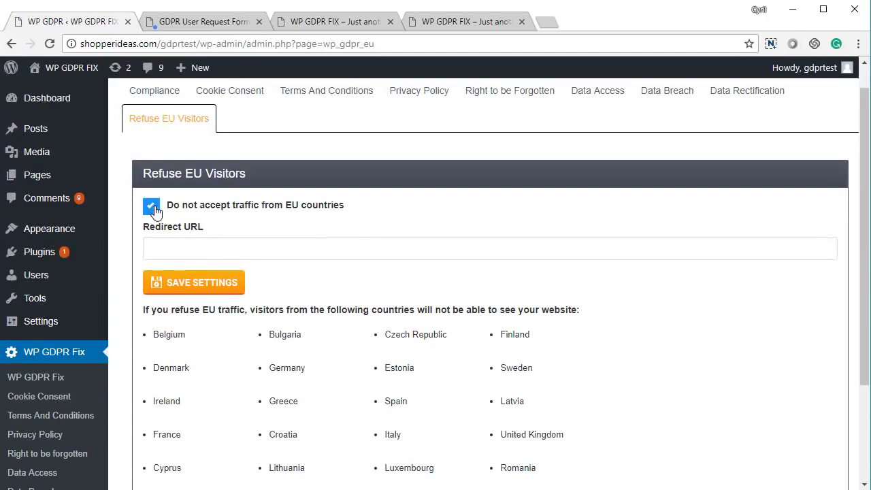
left_click(174, 245)
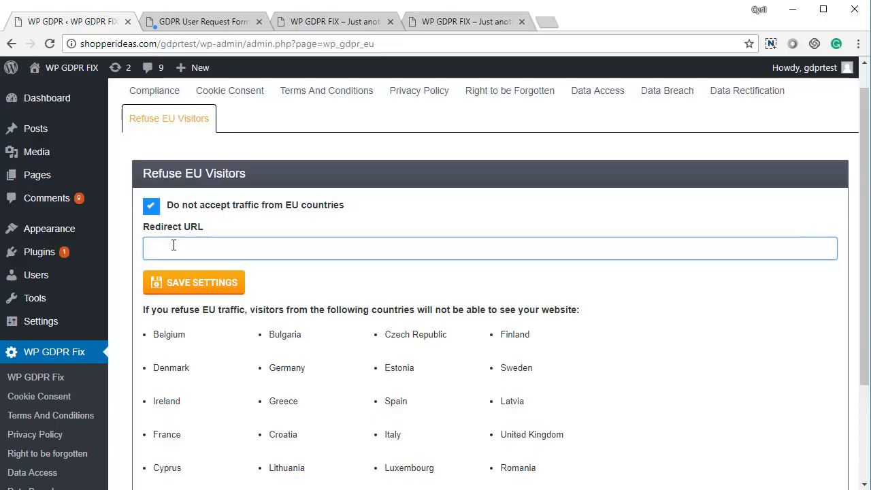
left_click(152, 206)
left_click(220, 290)
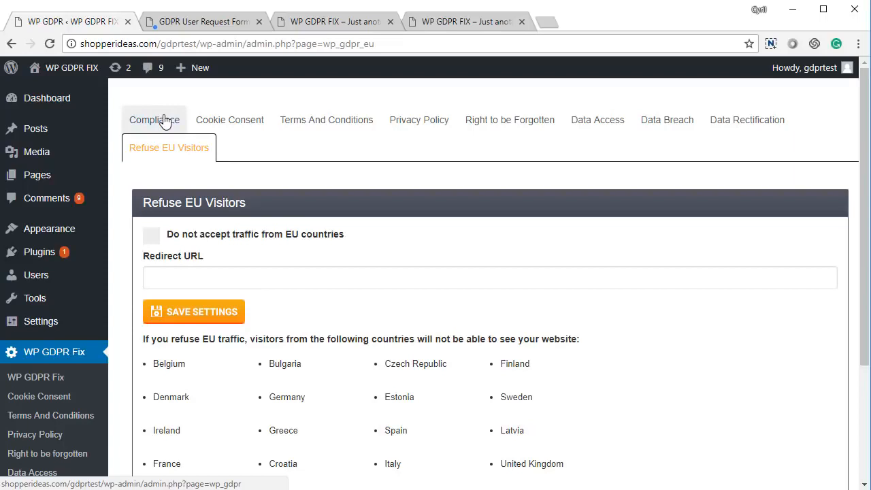
scroll(204, 232, "down", 2)
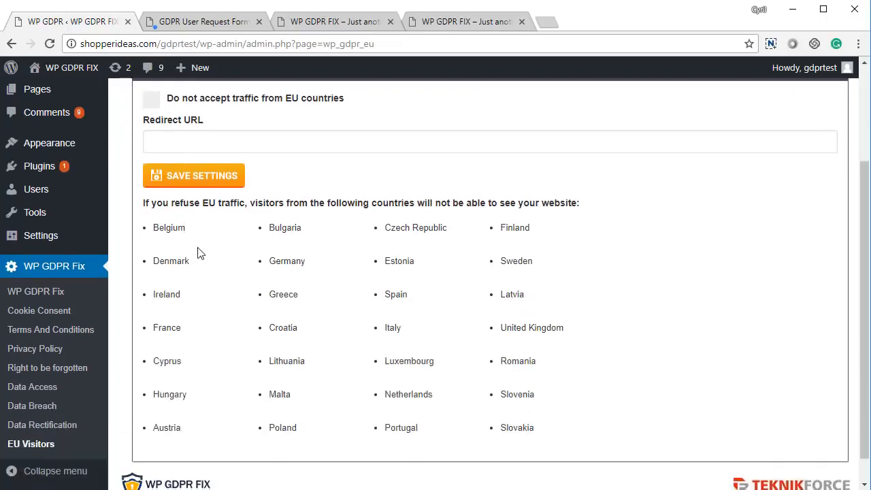
scroll(171, 157, "up", 2)
Review the Compliance overview, checking all seven requirements from Accept EU traffic to Data Rectification are compliant.
left_click(155, 127)
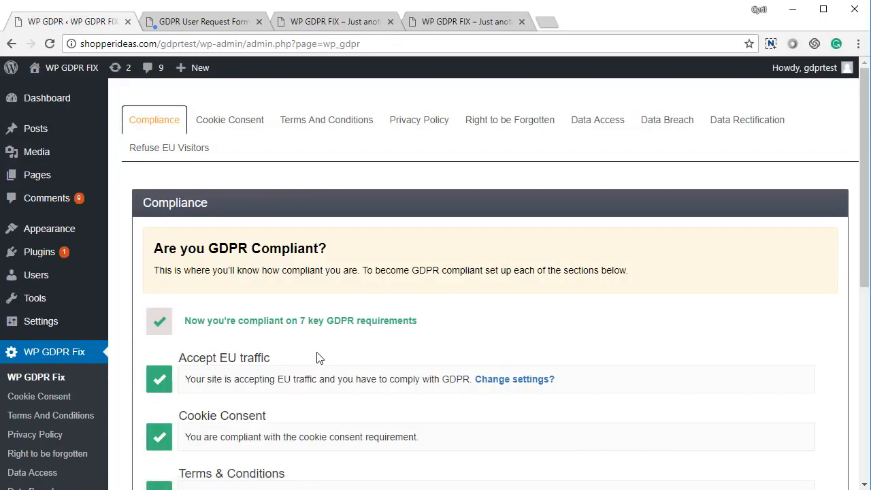
scroll(316, 357, "down", 5)
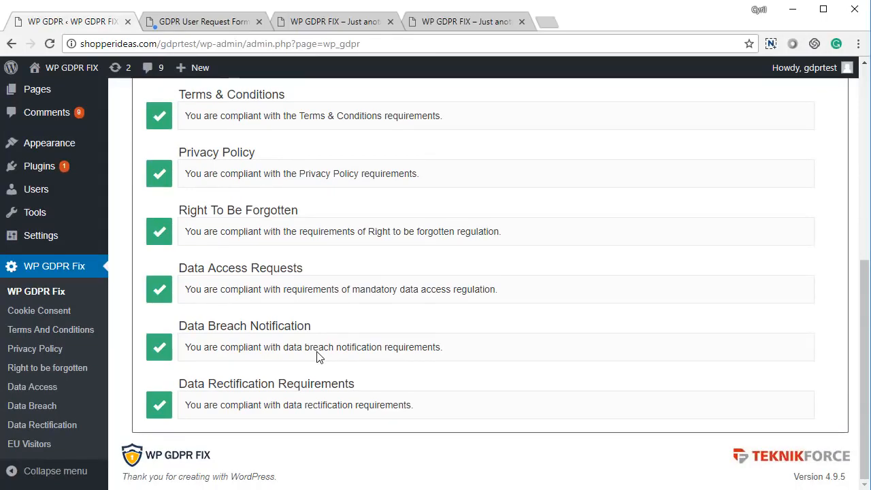
scroll(318, 353, "up", 5)
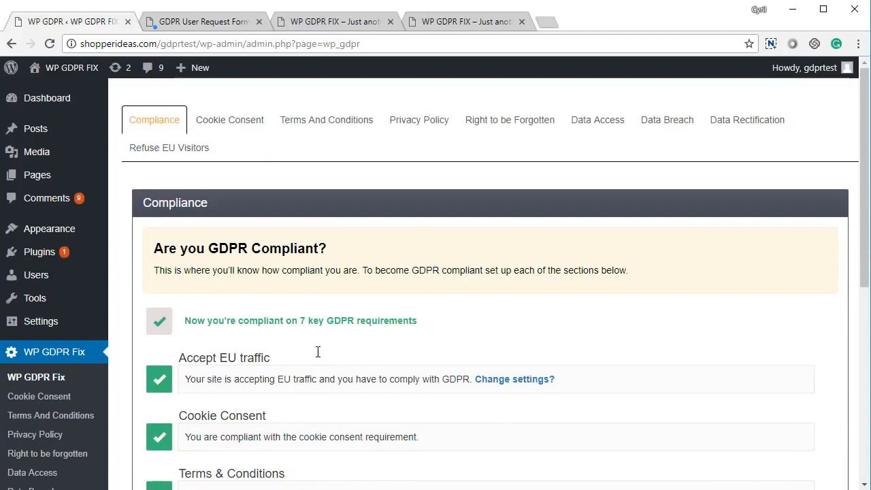